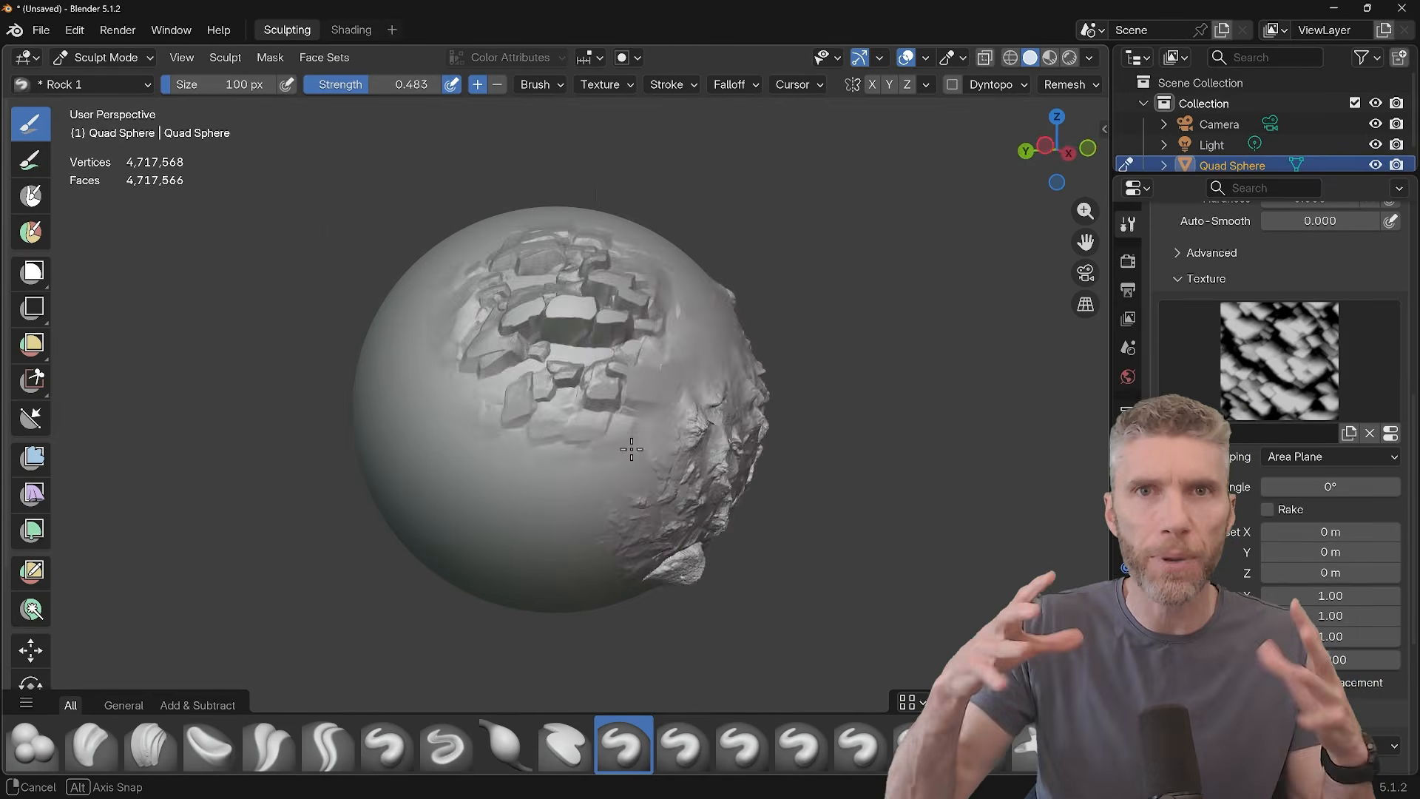
mouse_move(672, 448)
middle_down()
mouse_move(656, 416)
mouse_move(427, 423)
middle_up()
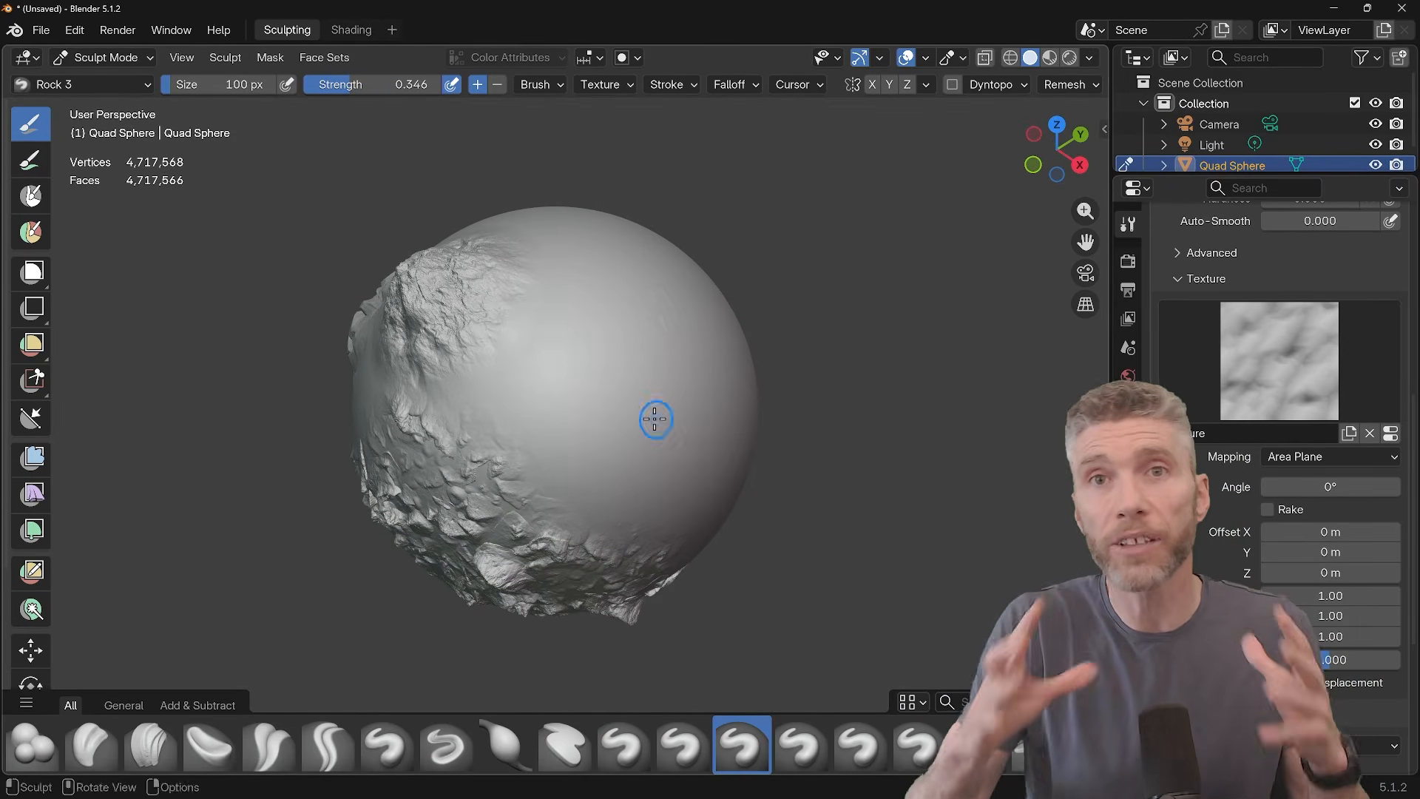
mouse_move(653, 415)
middle_down()
mouse_move(677, 461)
mouse_move(666, 555)
middle_up()
key(shift+f)
click(694, 474)
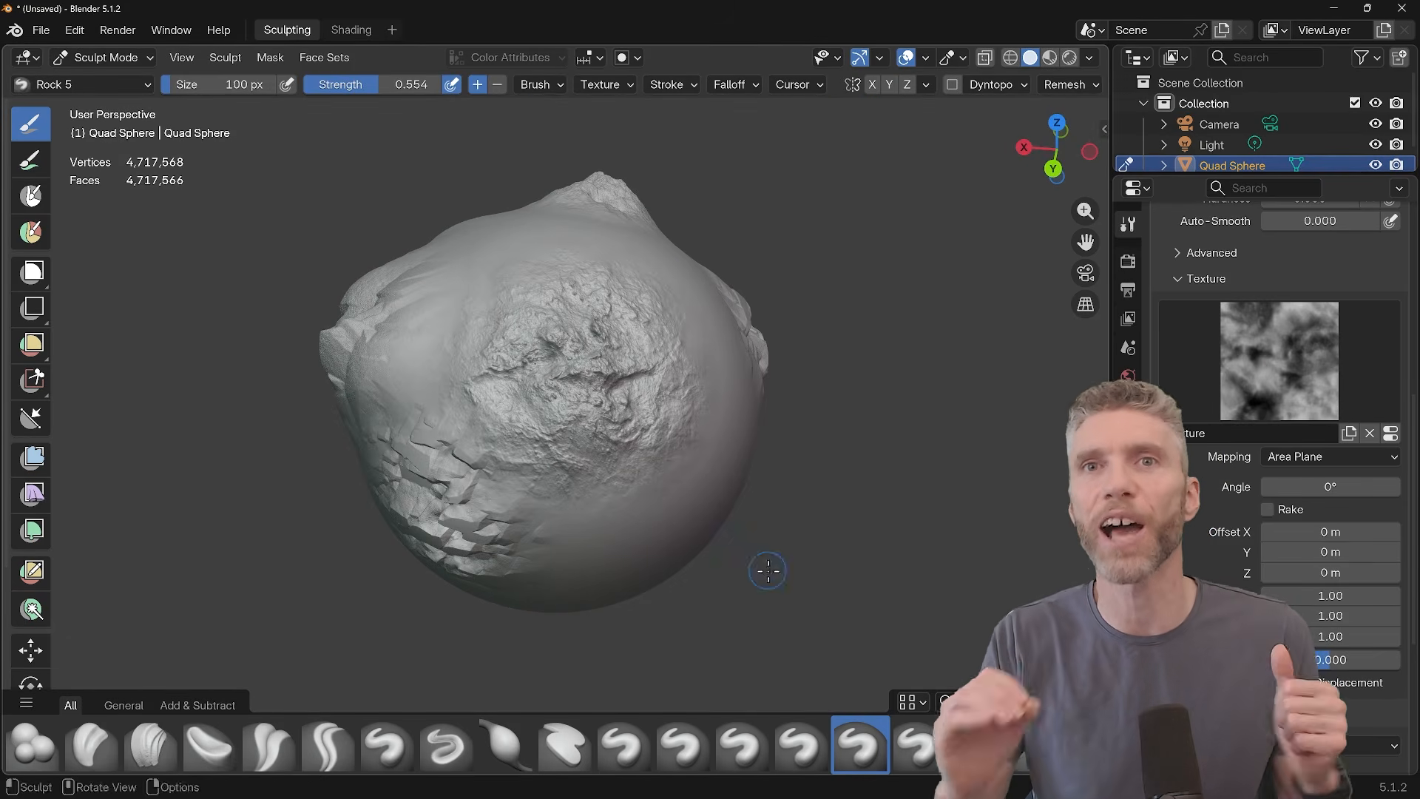
mouse_move(768, 570)
middle_down()
mouse_move(723, 571)
mouse_move(777, 608)
mouse_move(833, 476)
mouse_move(634, 469)
mouse_move(903, 424)
middle_up()
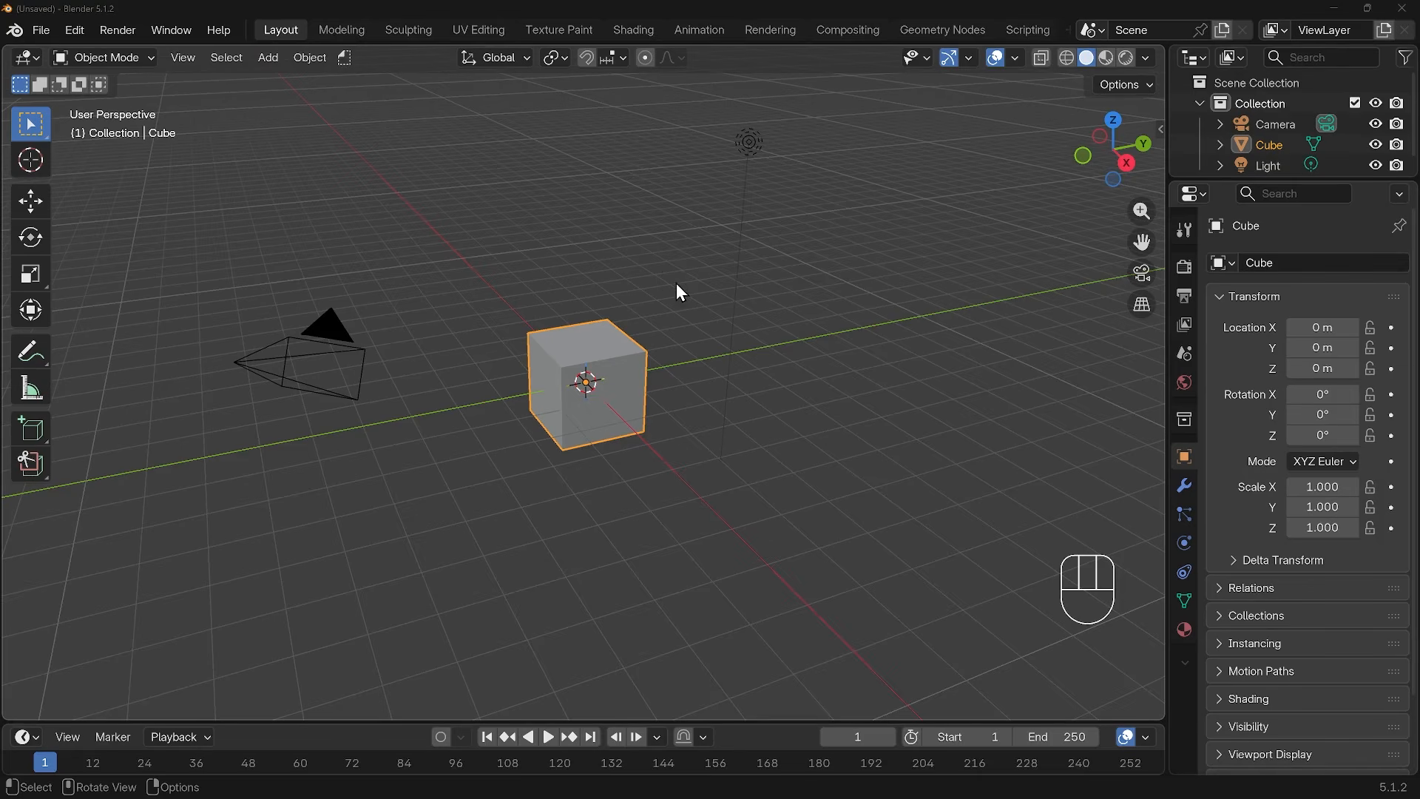
Create a new file from the Sculpting template
click(38, 30)
mouse_move(64, 50)
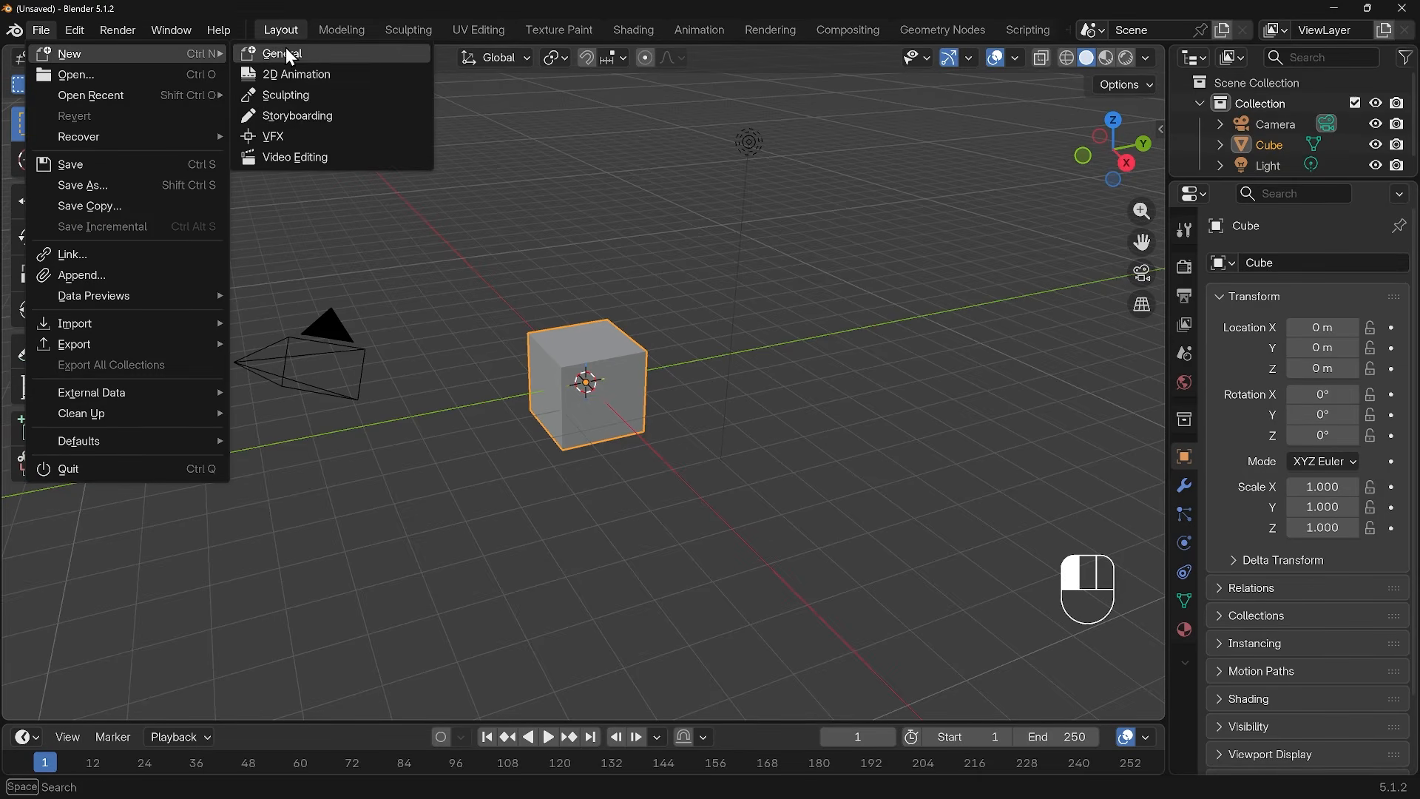
click(288, 98)
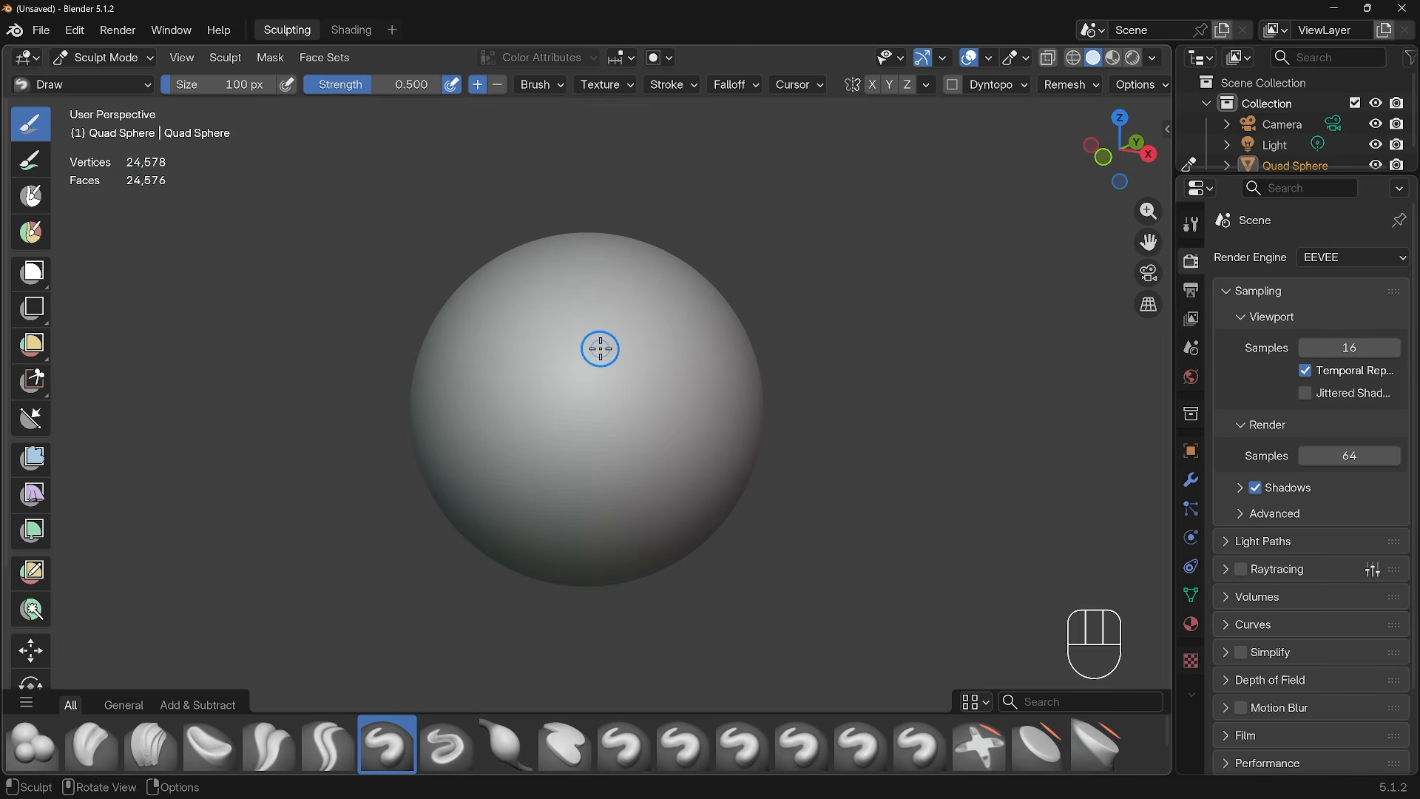
Set the sphere's voxel size to about 0.003 m and apply a voxel remesh
key(r)
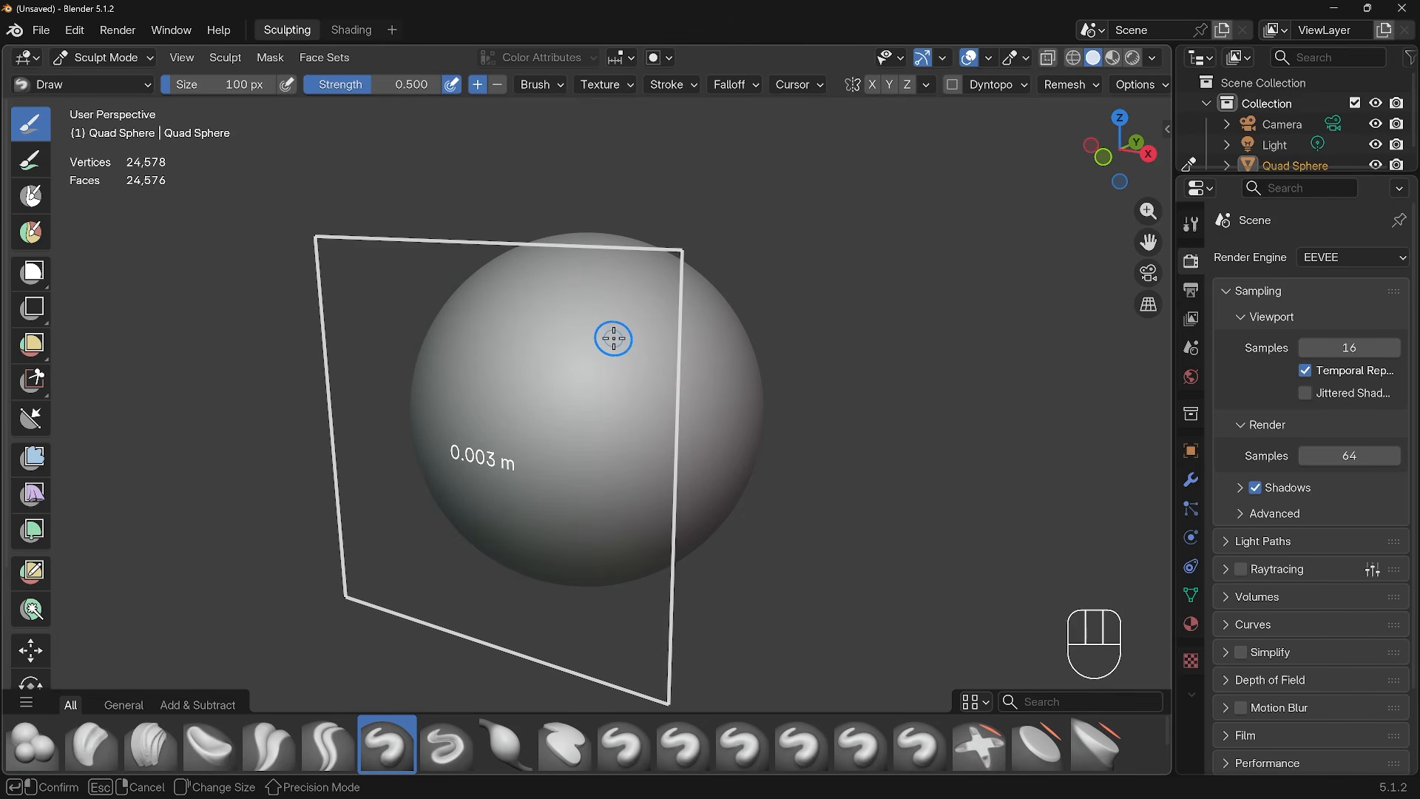
click(614, 338)
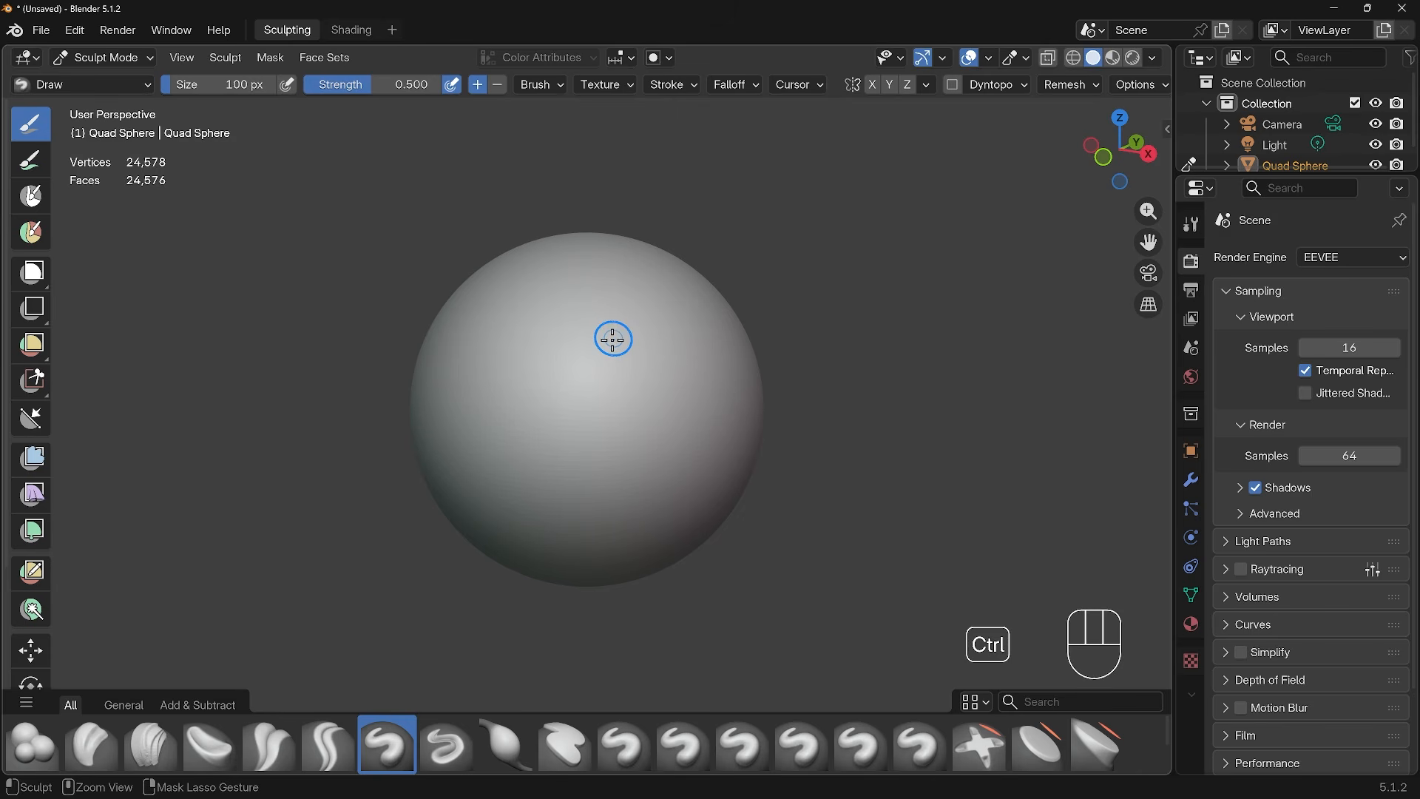
key(ctrl+r)
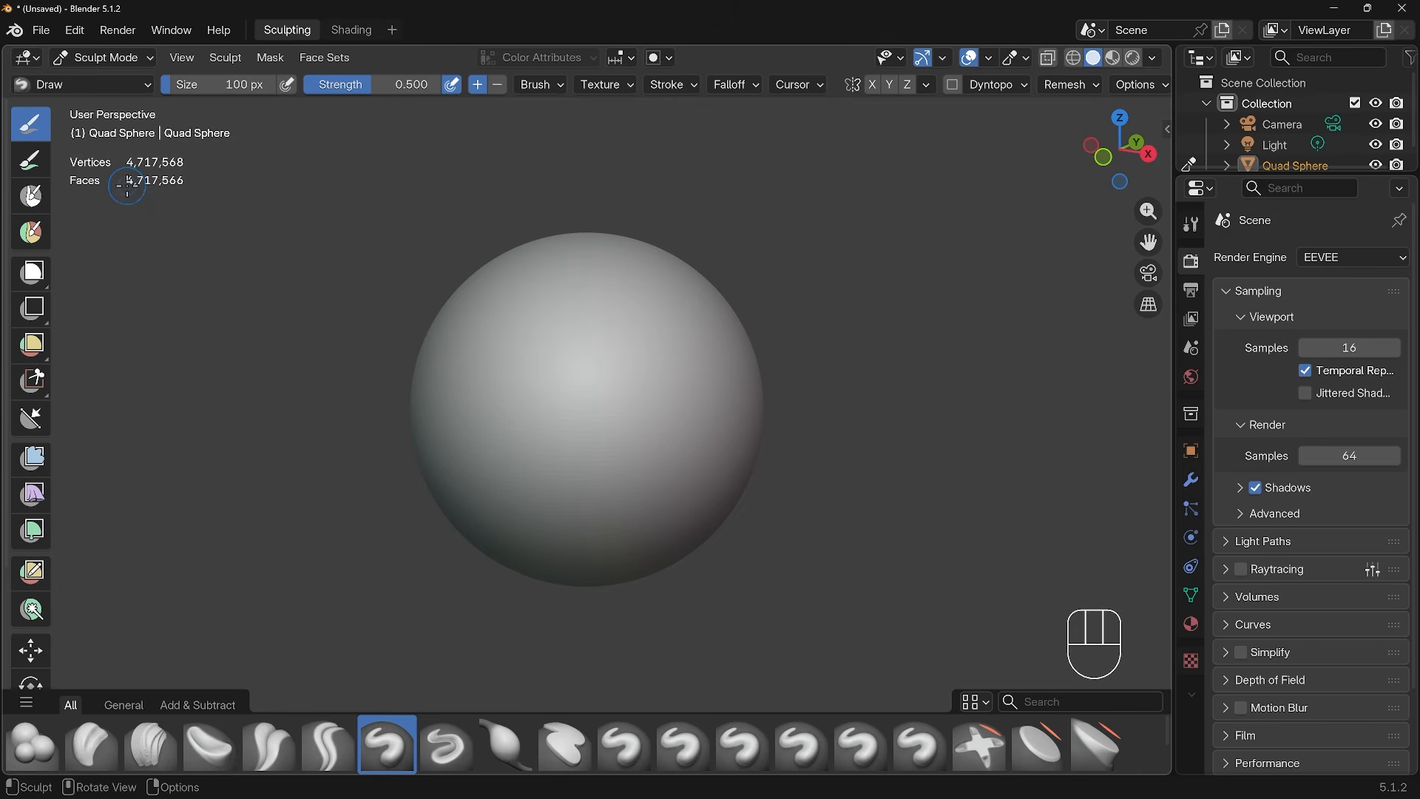
Try a winding Draw stroke on the remeshed sphere and undo it after checking the voxel remesh settings
mouse_move(592, 427)
mouse_down()
mouse_move(651, 415)
mouse_move(658, 489)
mouse_move(562, 521)
mouse_up()
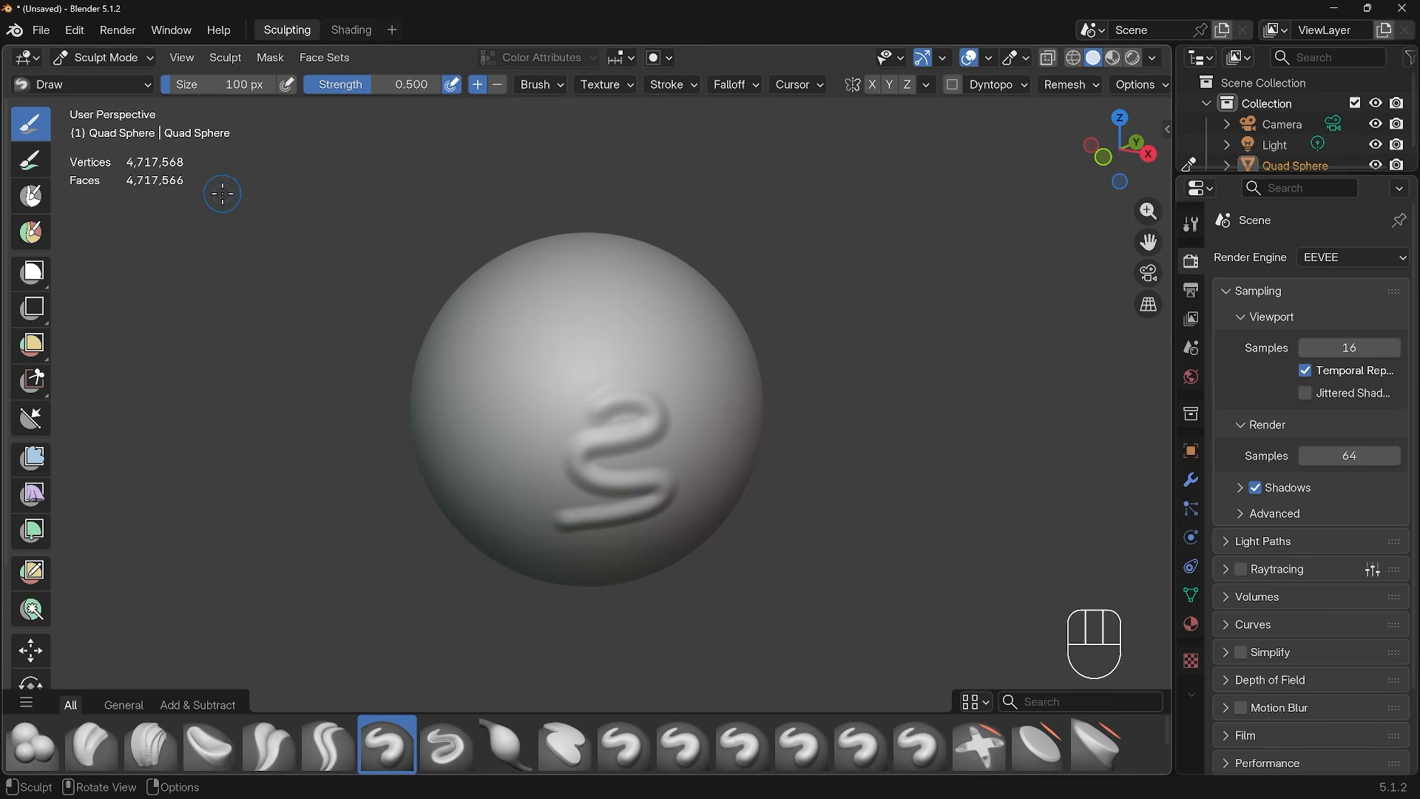
click(1070, 85)
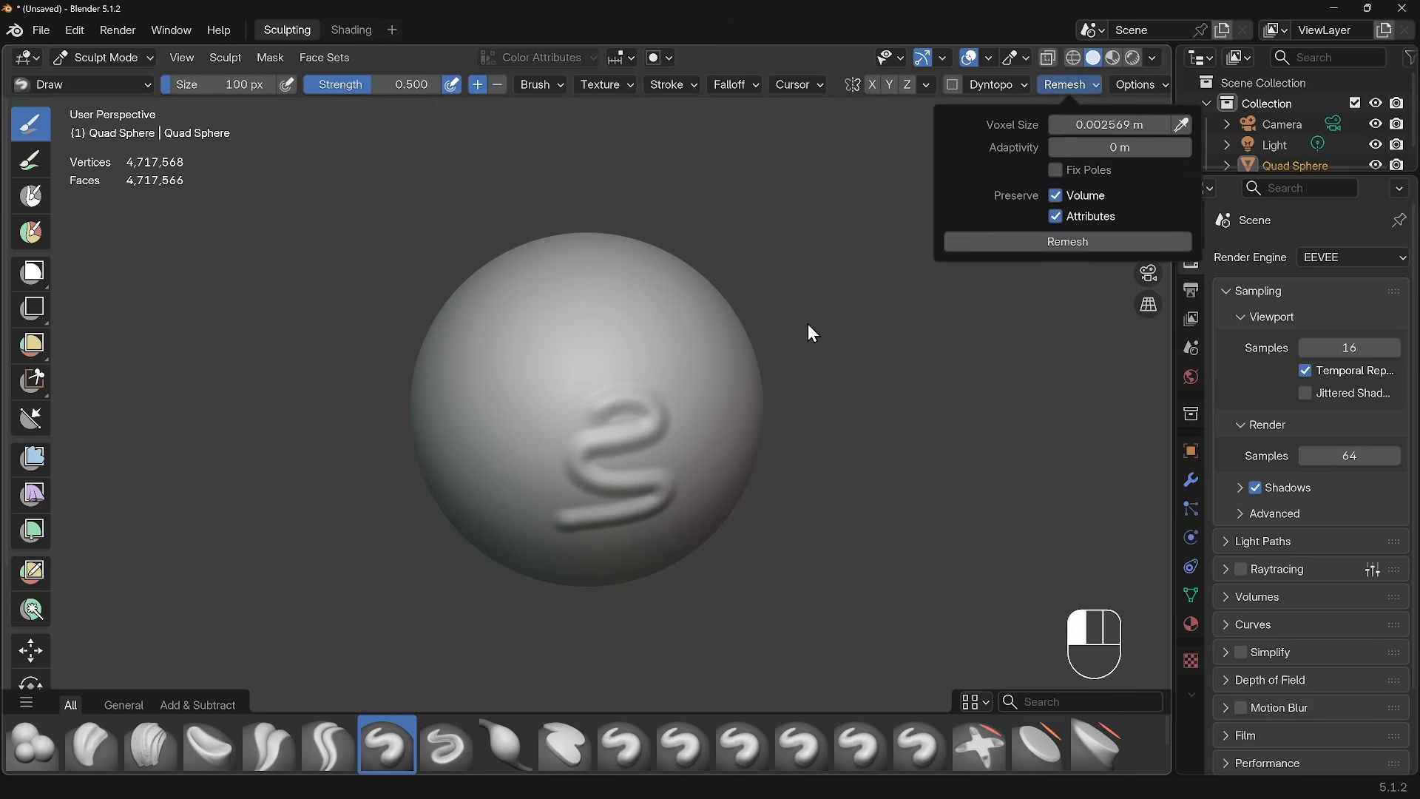
key(ctrl+z)
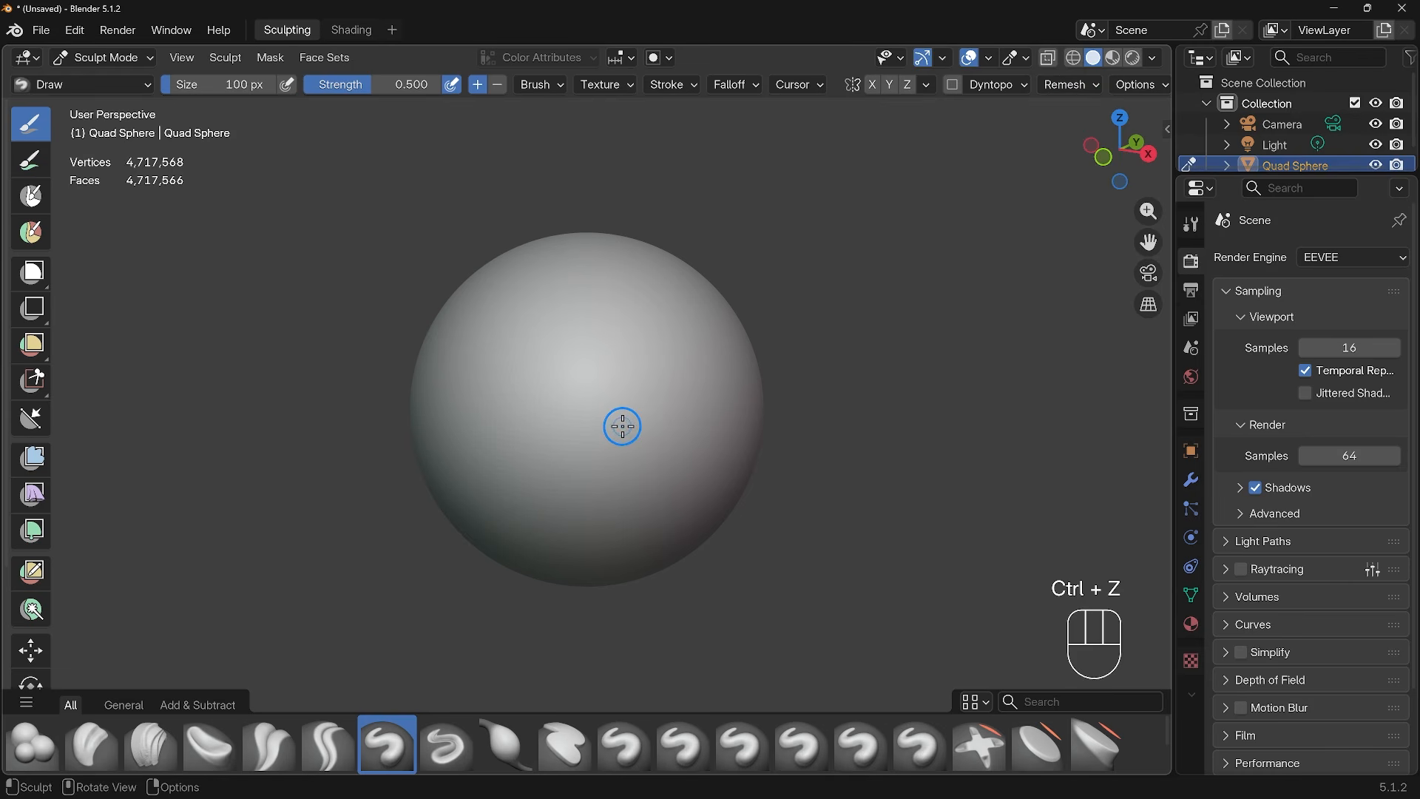
Try the Rock 1, Rock 2 and Rock 3 brushes on separate areas of the sphere and undo all three strokes
click(638, 753)
drag(628, 403, 722, 514)
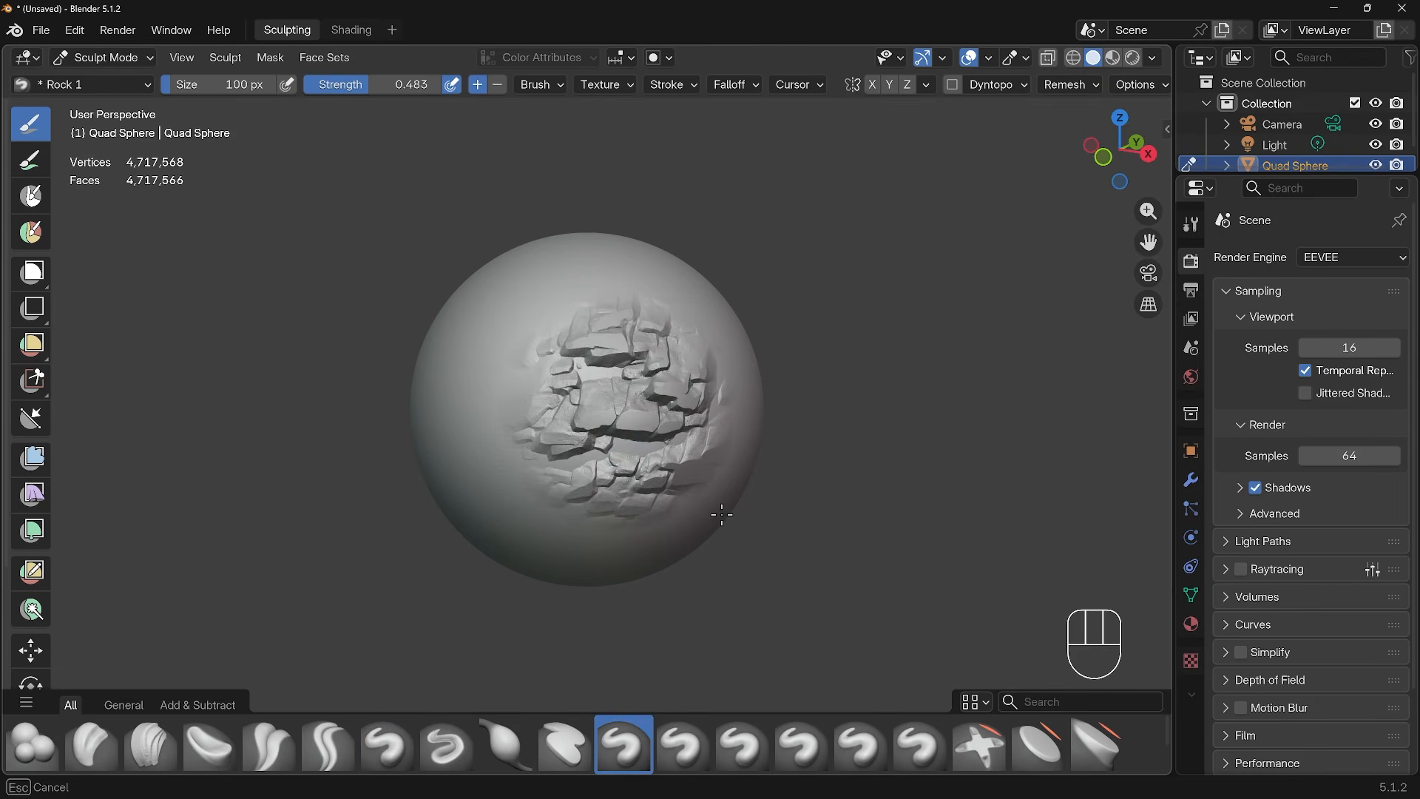
scroll(659, 510, up, 3)
mouse_move(659, 510)
middle_down()
mouse_move(699, 524)
mouse_move(828, 414)
mouse_move(729, 411)
middle_up()
click(681, 744)
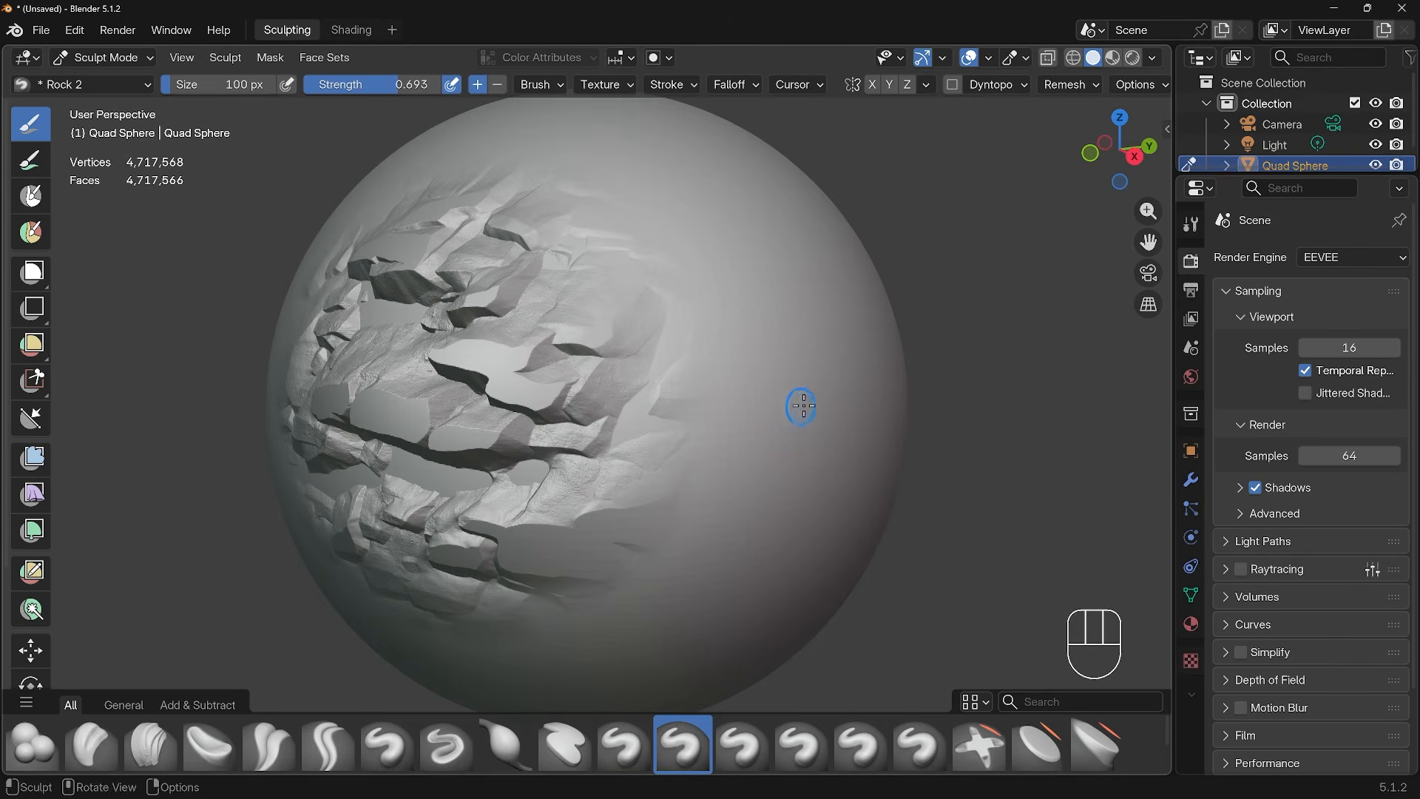
mouse_move(802, 406)
mouse_down()
mouse_move(828, 403)
mouse_move(932, 577)
mouse_up()
middle_drag(961, 586, 837, 588)
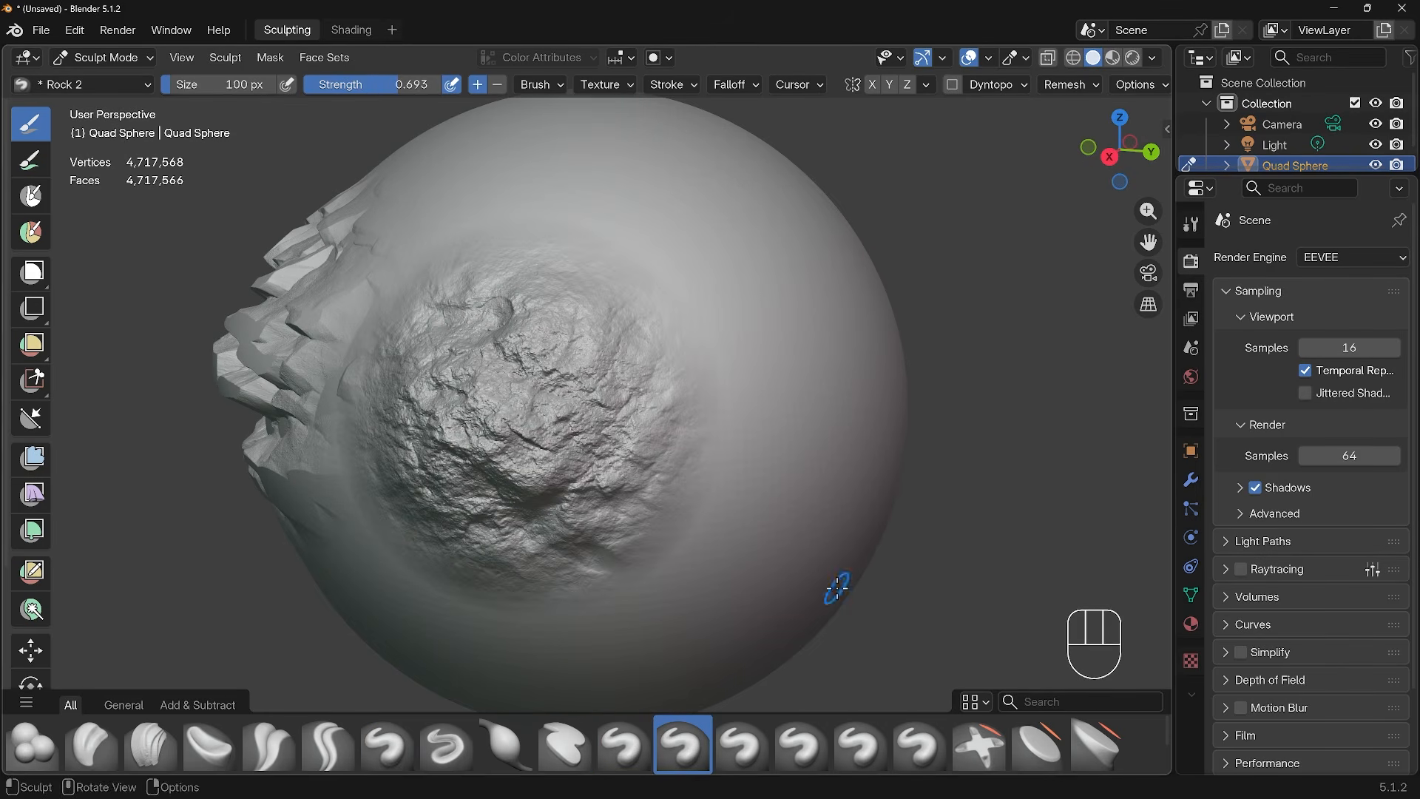
click(747, 766)
drag(794, 465, 884, 646)
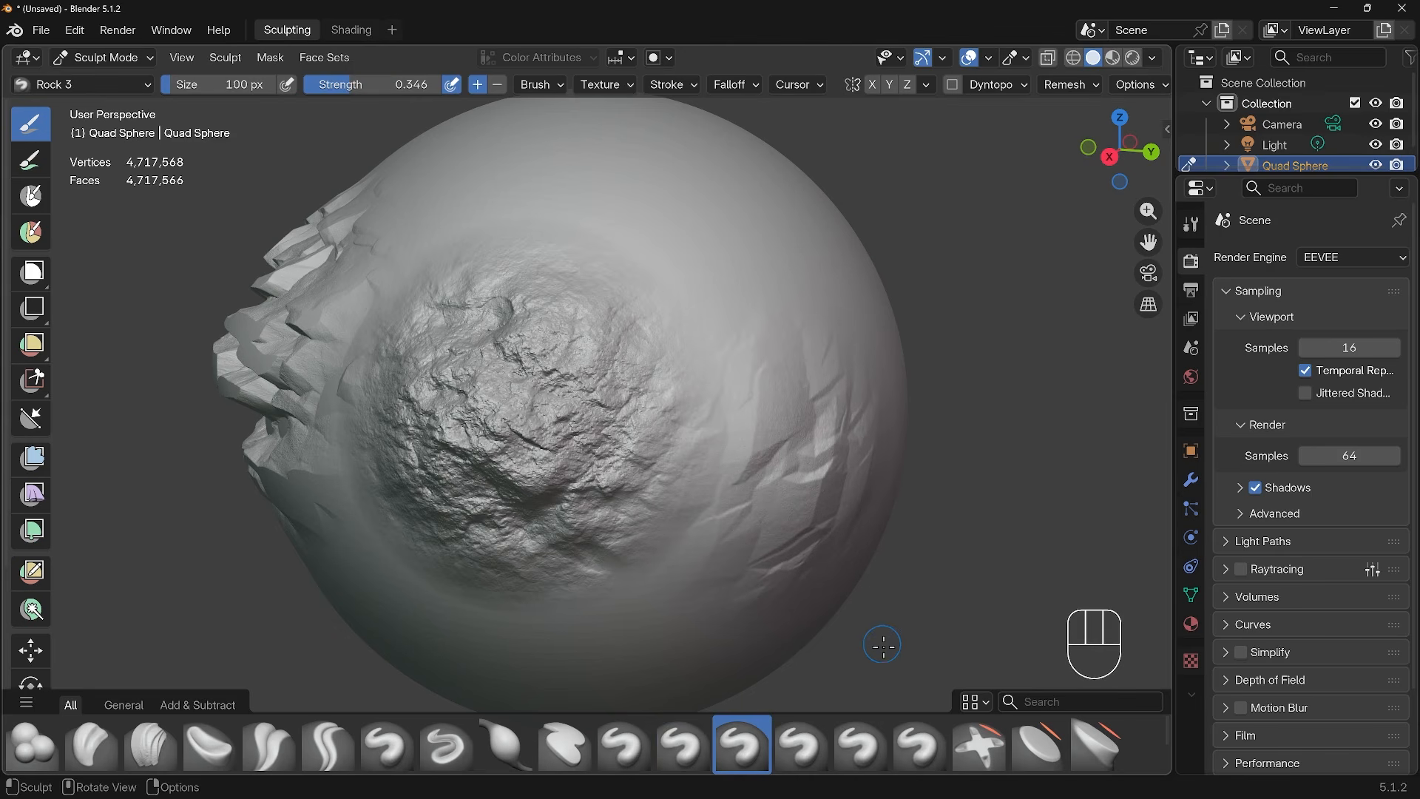
key(ctrl+z)
key(ctrl+z)
key(ctrl+z)
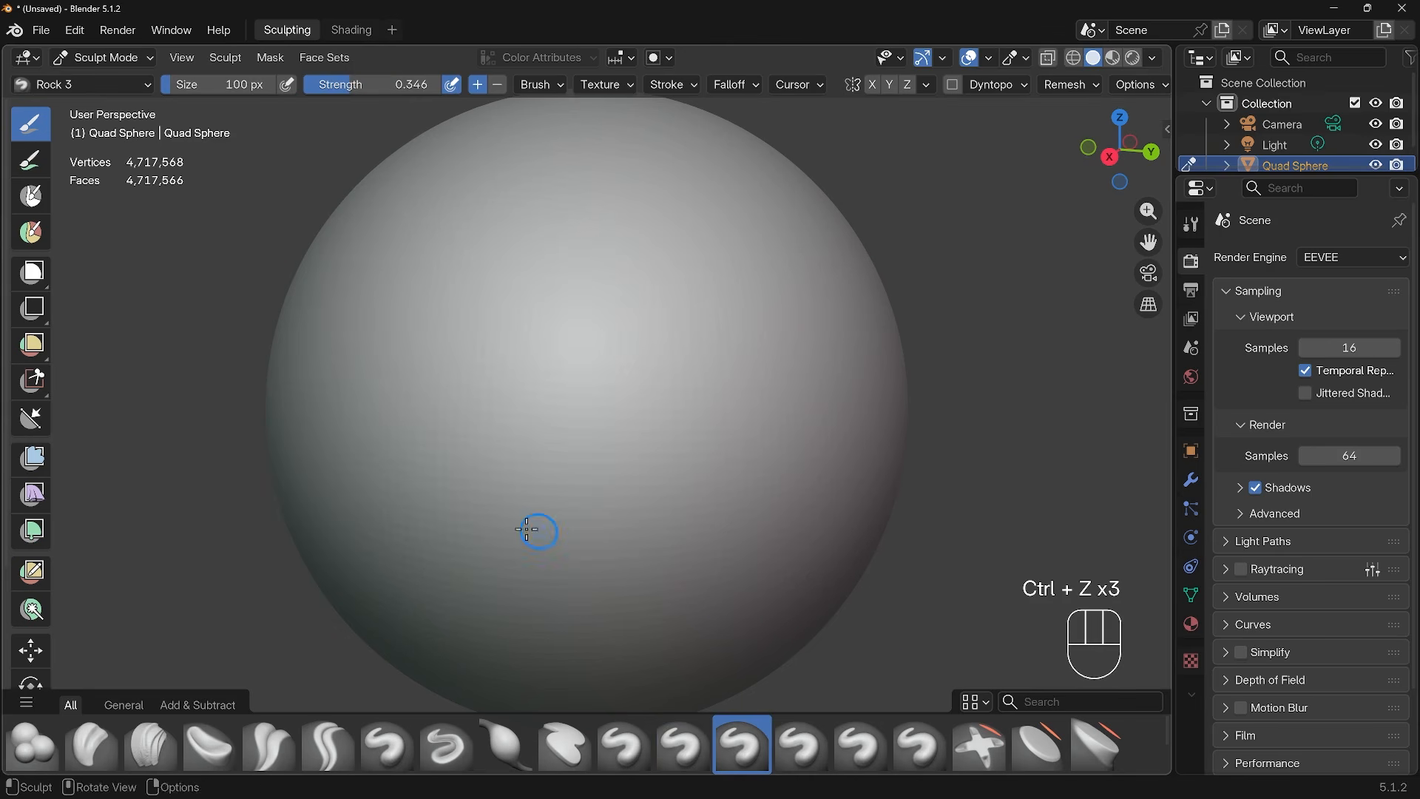
Switch back to the Draw brush, try a smooth winding stroke down the front of the sphere and undo it
middle_drag(527, 530, 663, 514)
scroll(667, 509, down, 2)
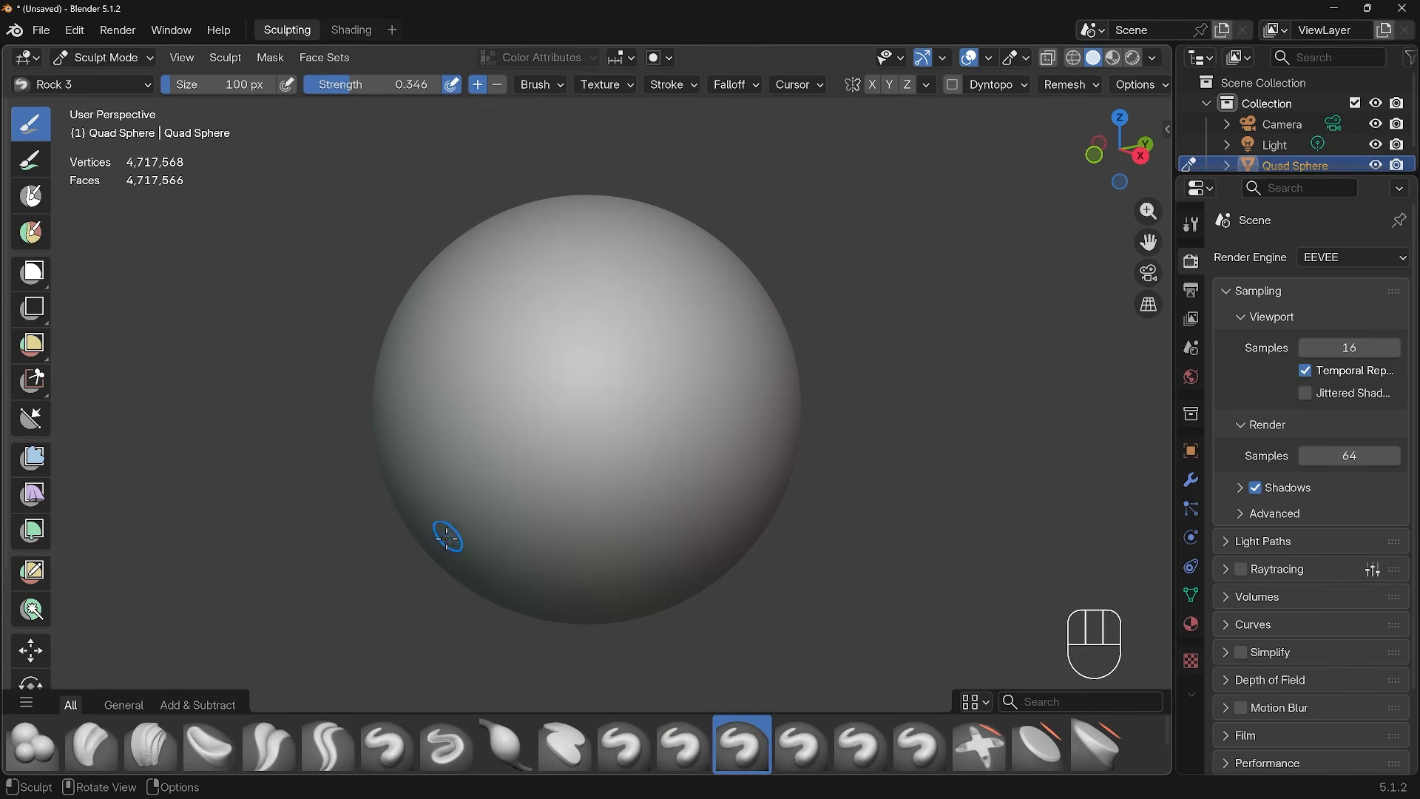
click(392, 756)
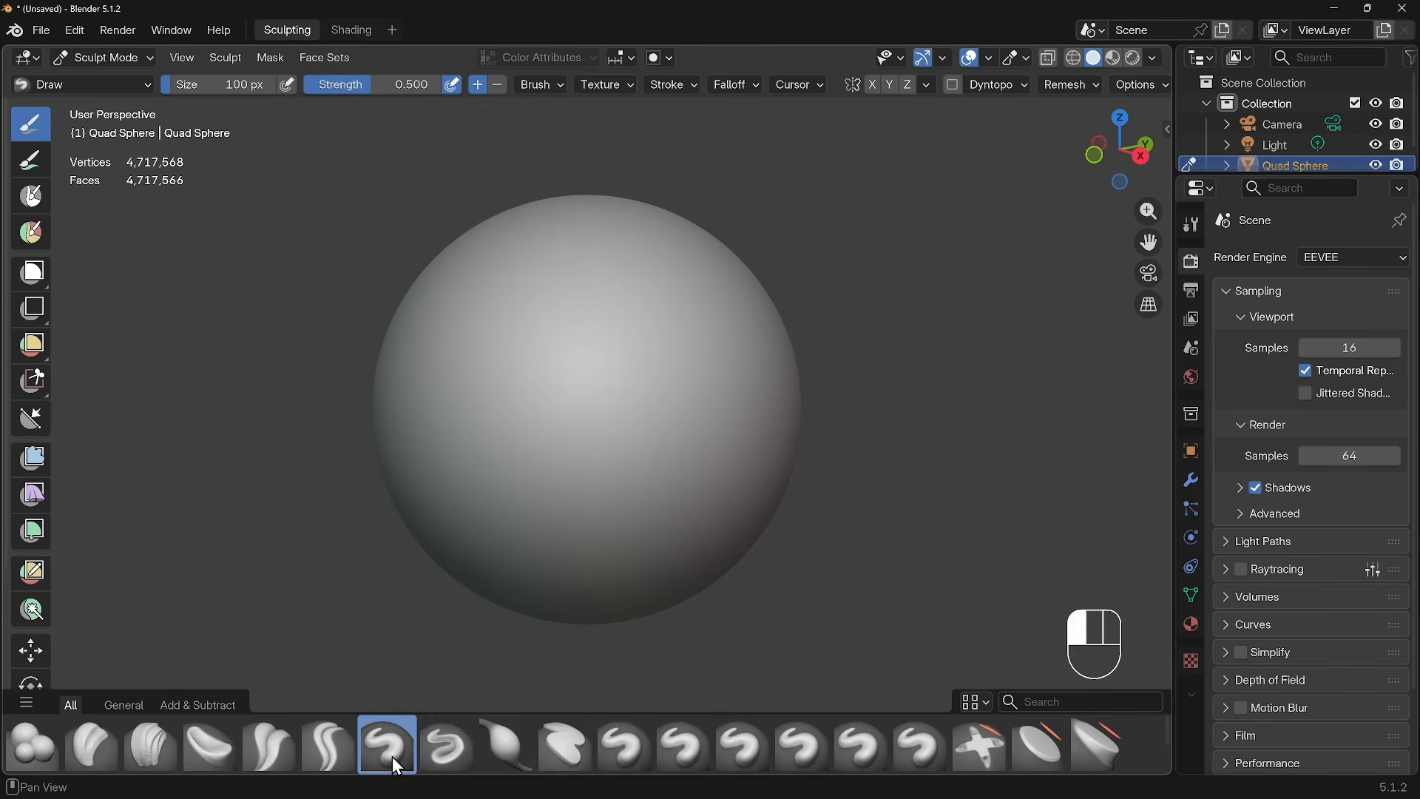
mouse_move(658, 322)
mouse_down()
mouse_move(567, 334)
mouse_move(531, 526)
mouse_up()
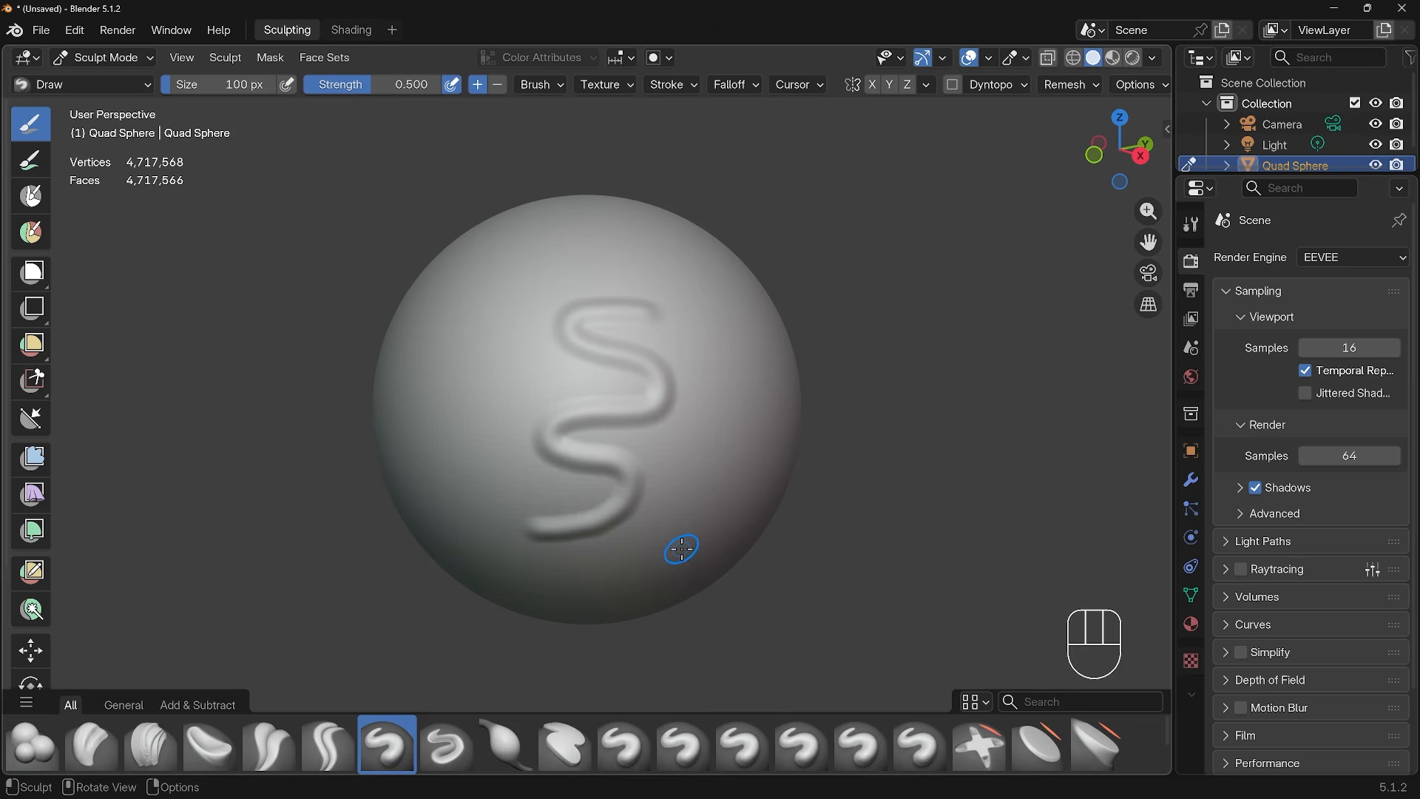
key(ctrl+z)
Duplicate the Draw brush asset into the User Library under the name "rock 6"
right_click(403, 739)
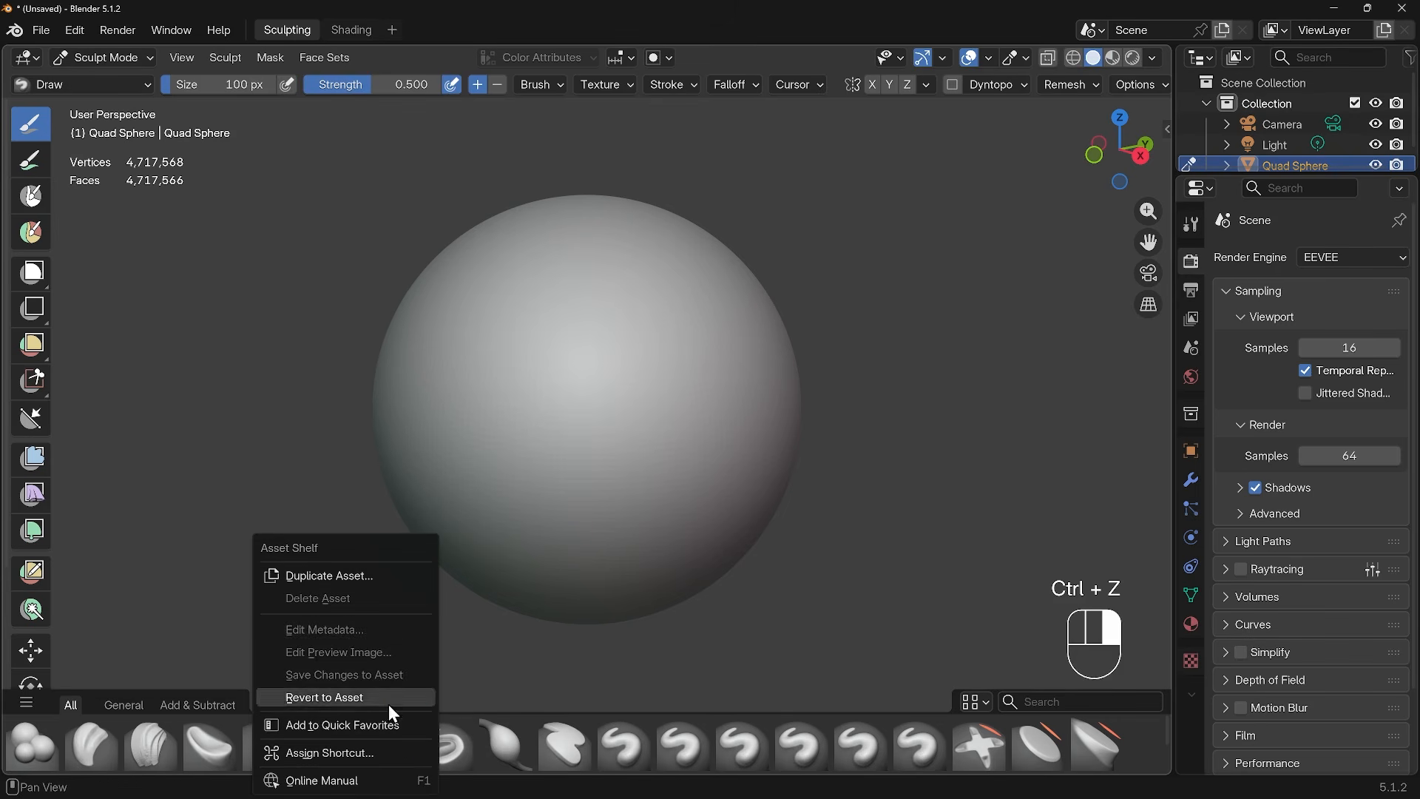
click(349, 574)
key(BackSpace)
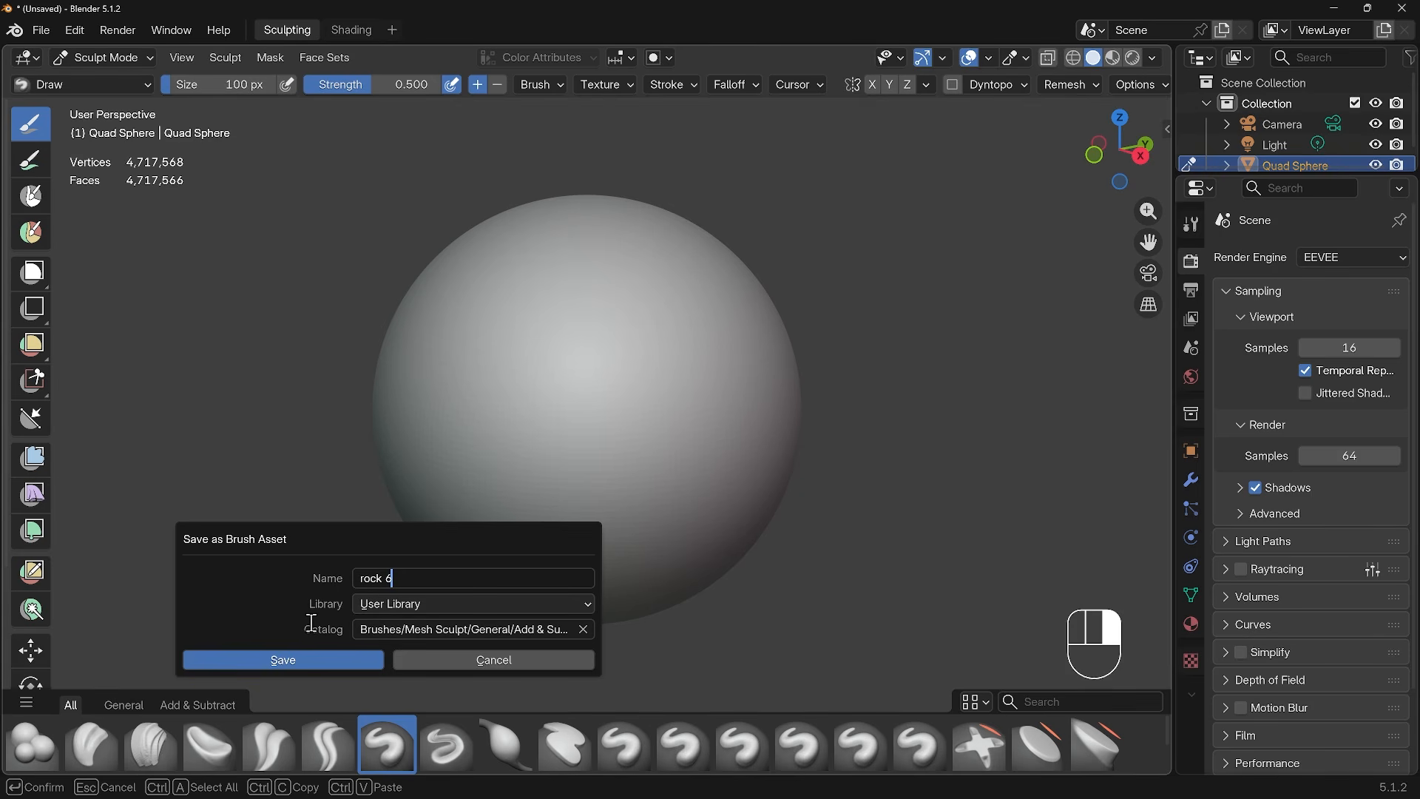
click(296, 661)
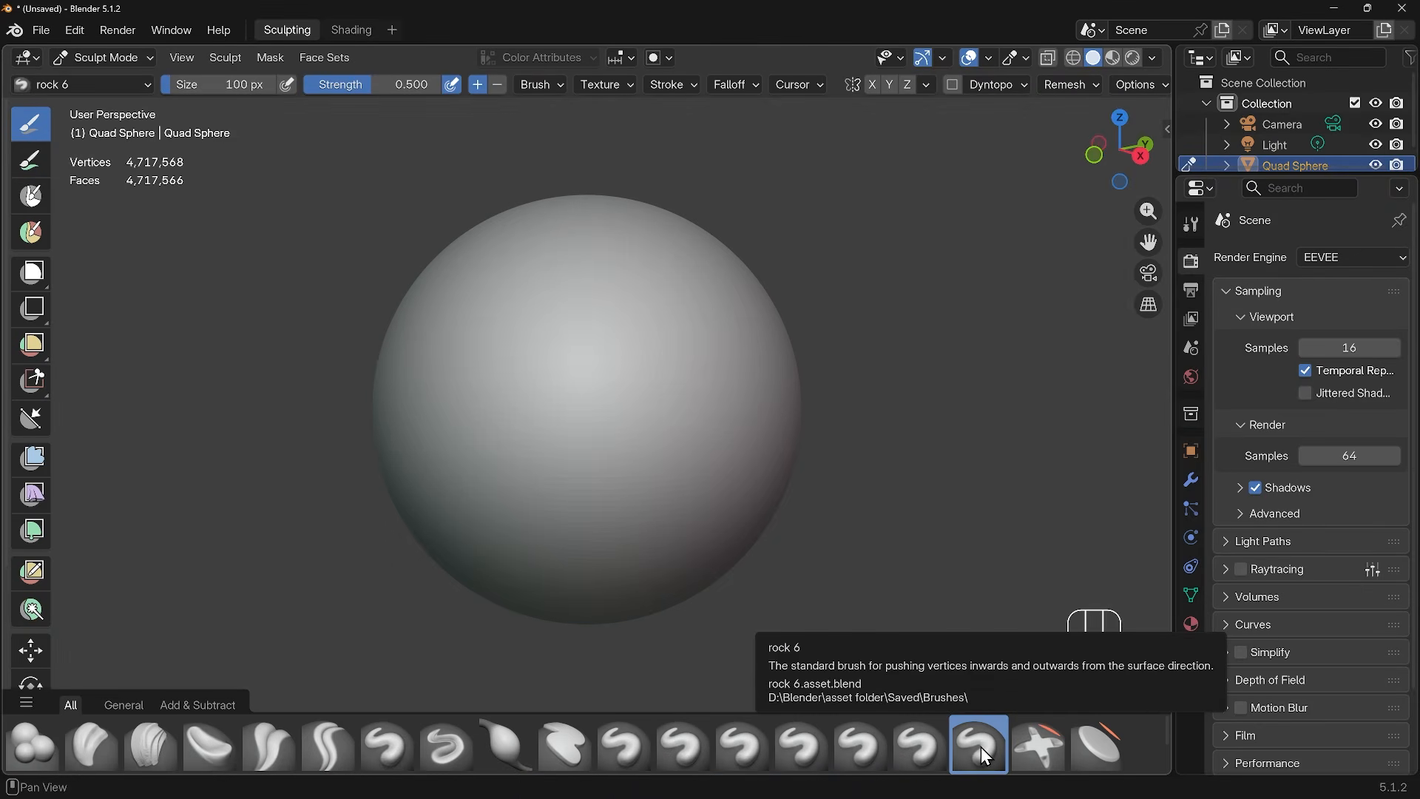
Add a new texture to the rock 6 brush and open that texture's properties
click(1195, 225)
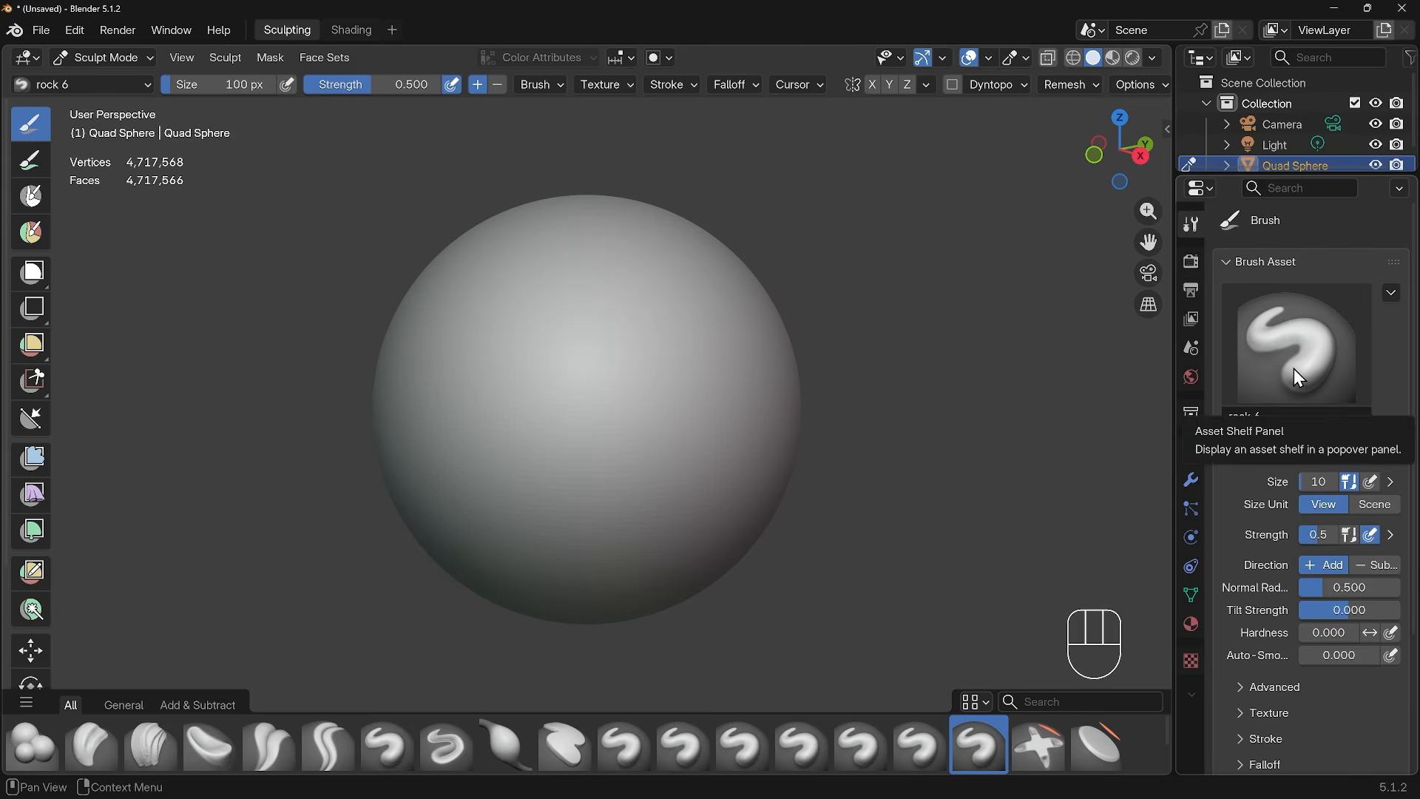
scroll(1256, 482, down, 4)
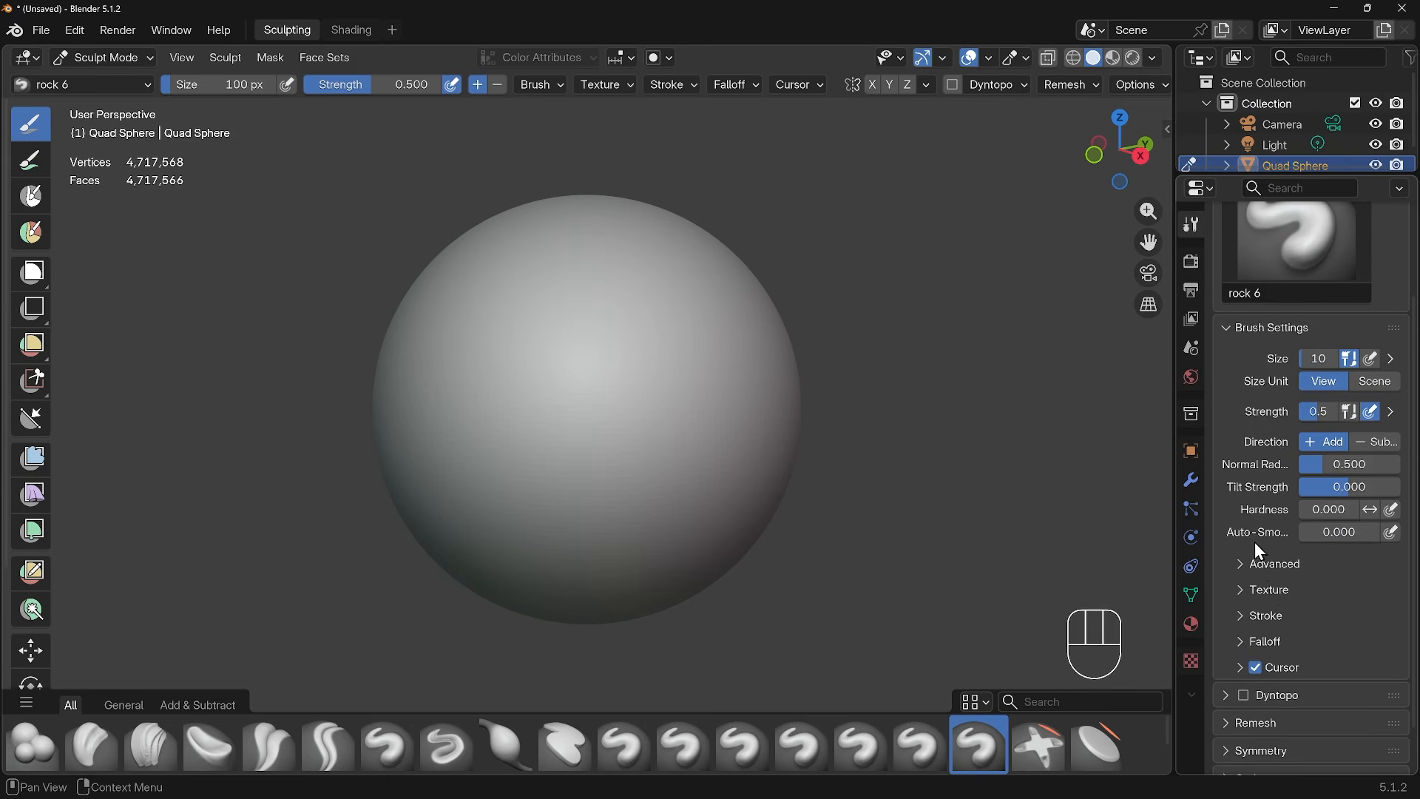
click(1244, 592)
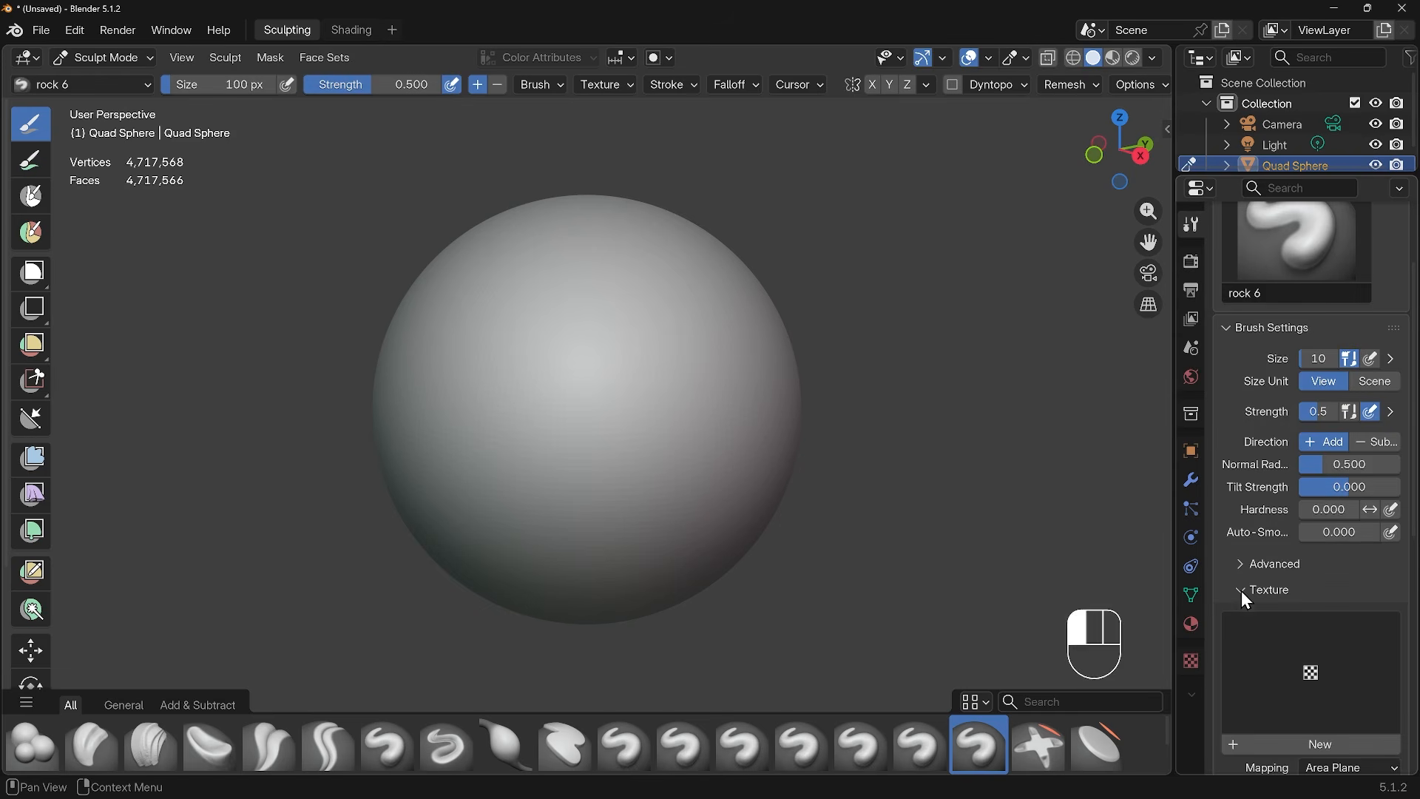
scroll(1311, 577, down, 4)
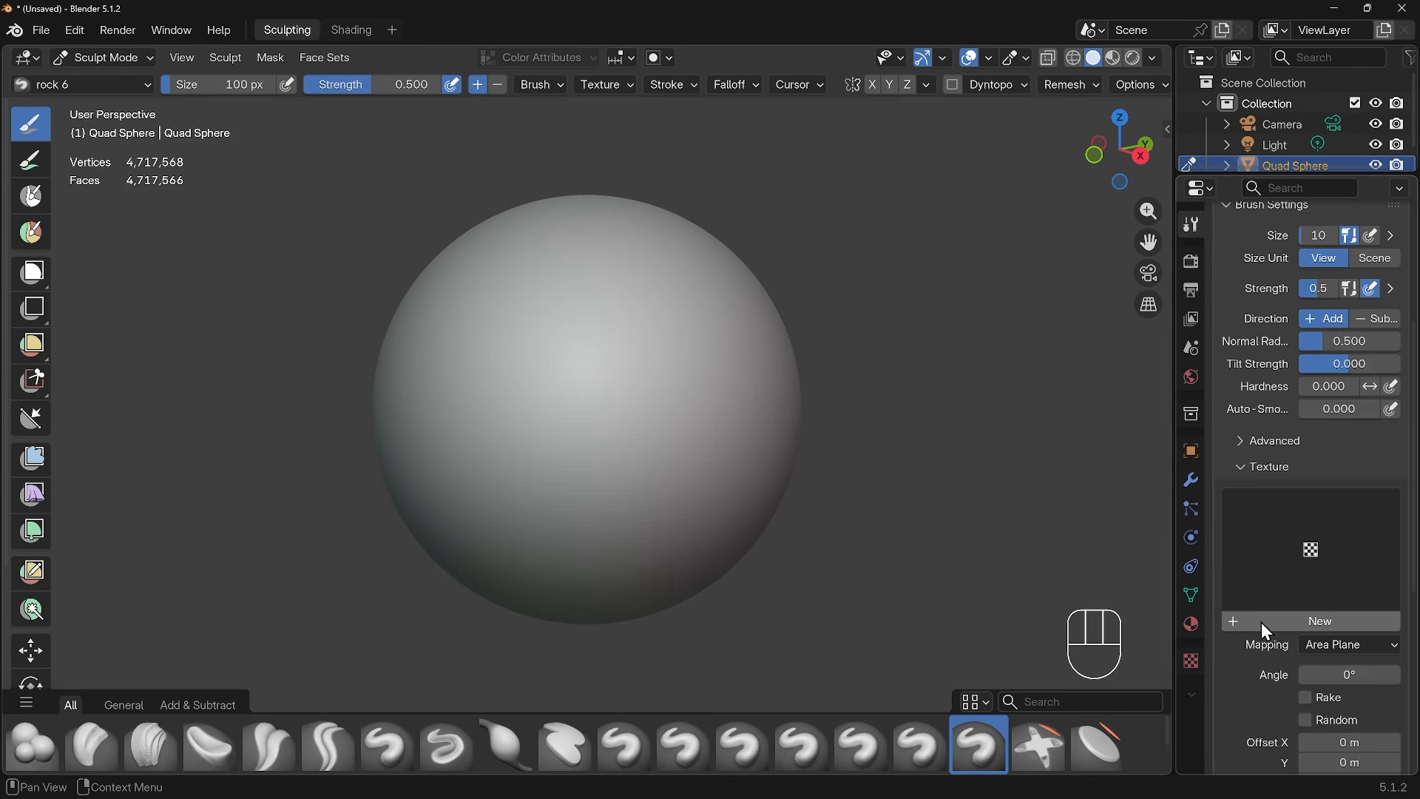
click(1315, 620)
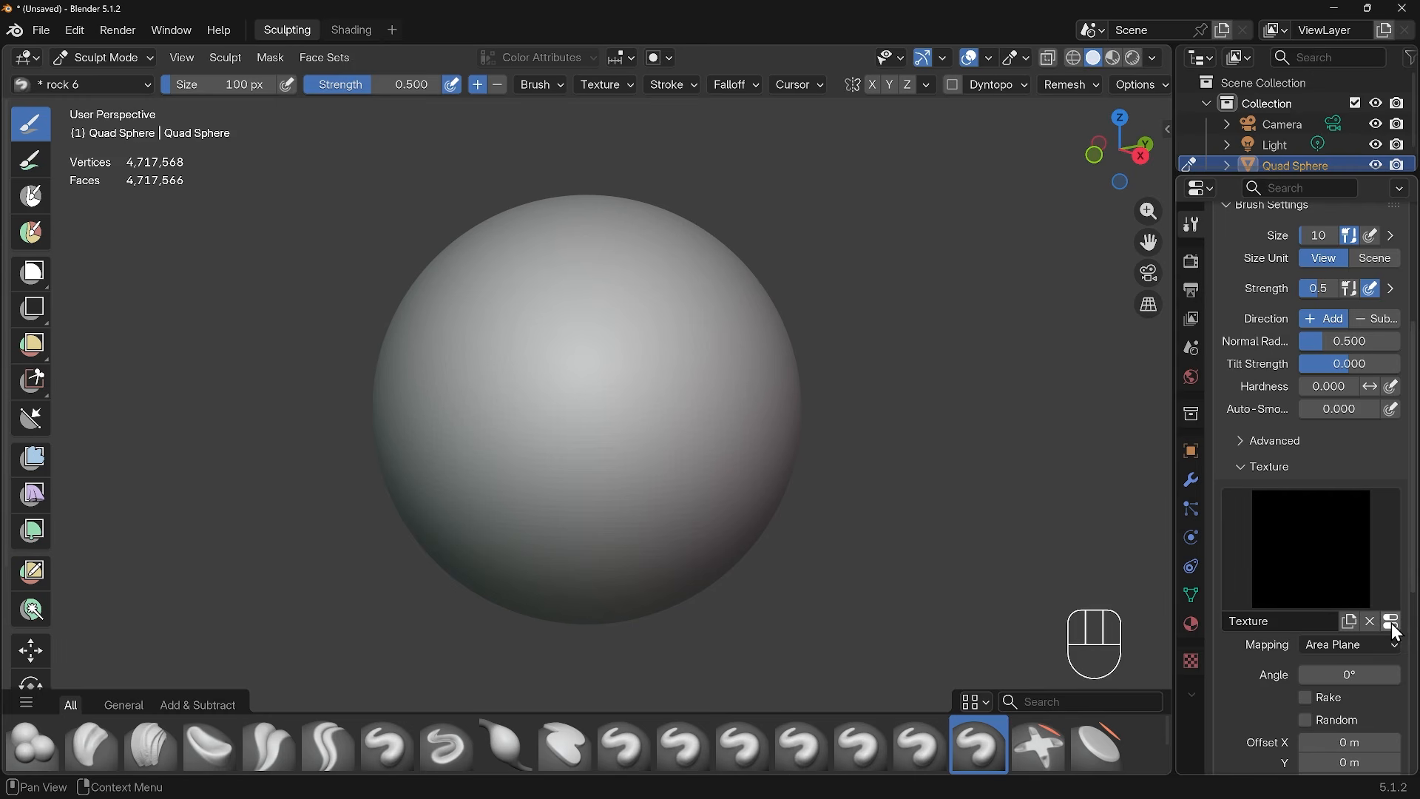
click(1392, 623)
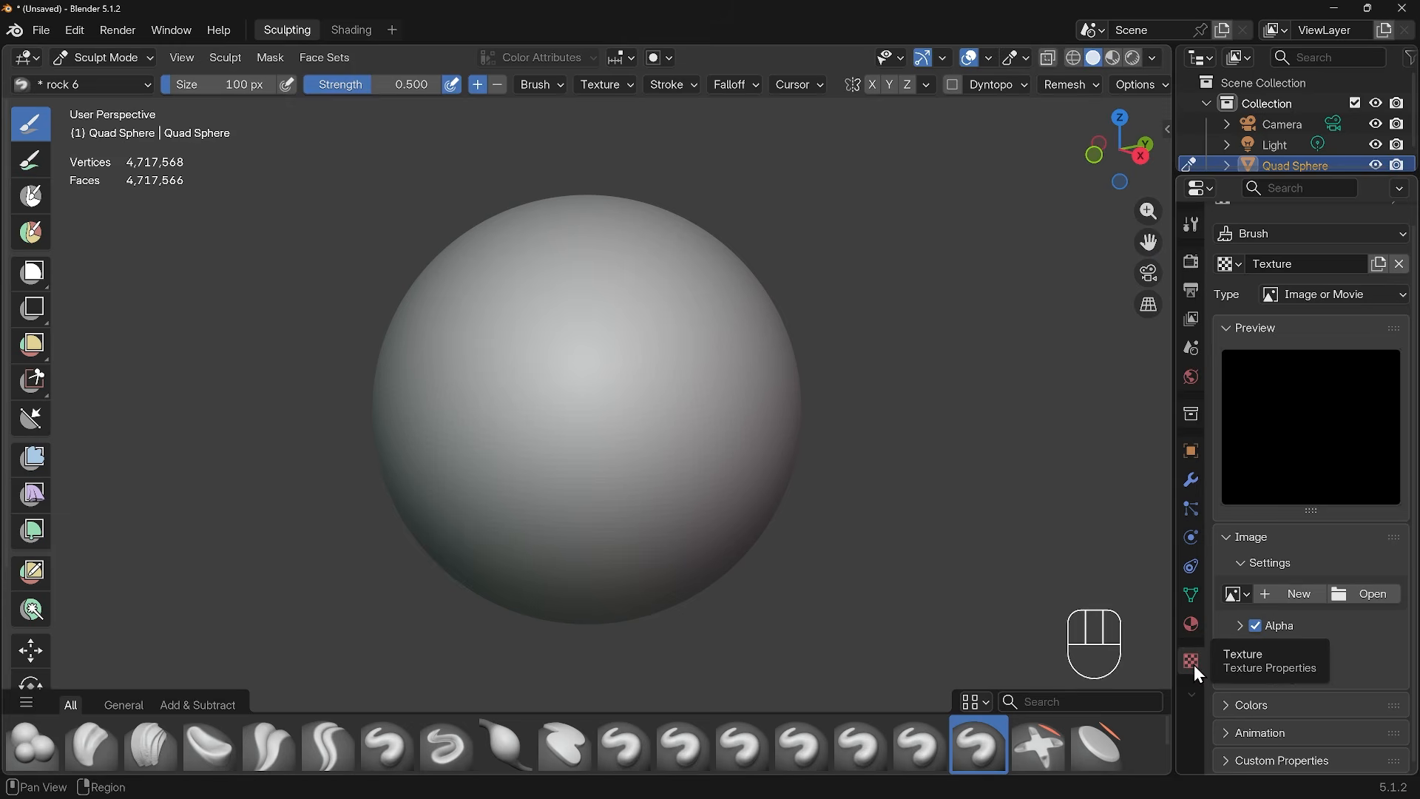
Browse the D:\Blender\brushes folder for an alpha image to load into the rock 6 brush texture
click(1354, 605)
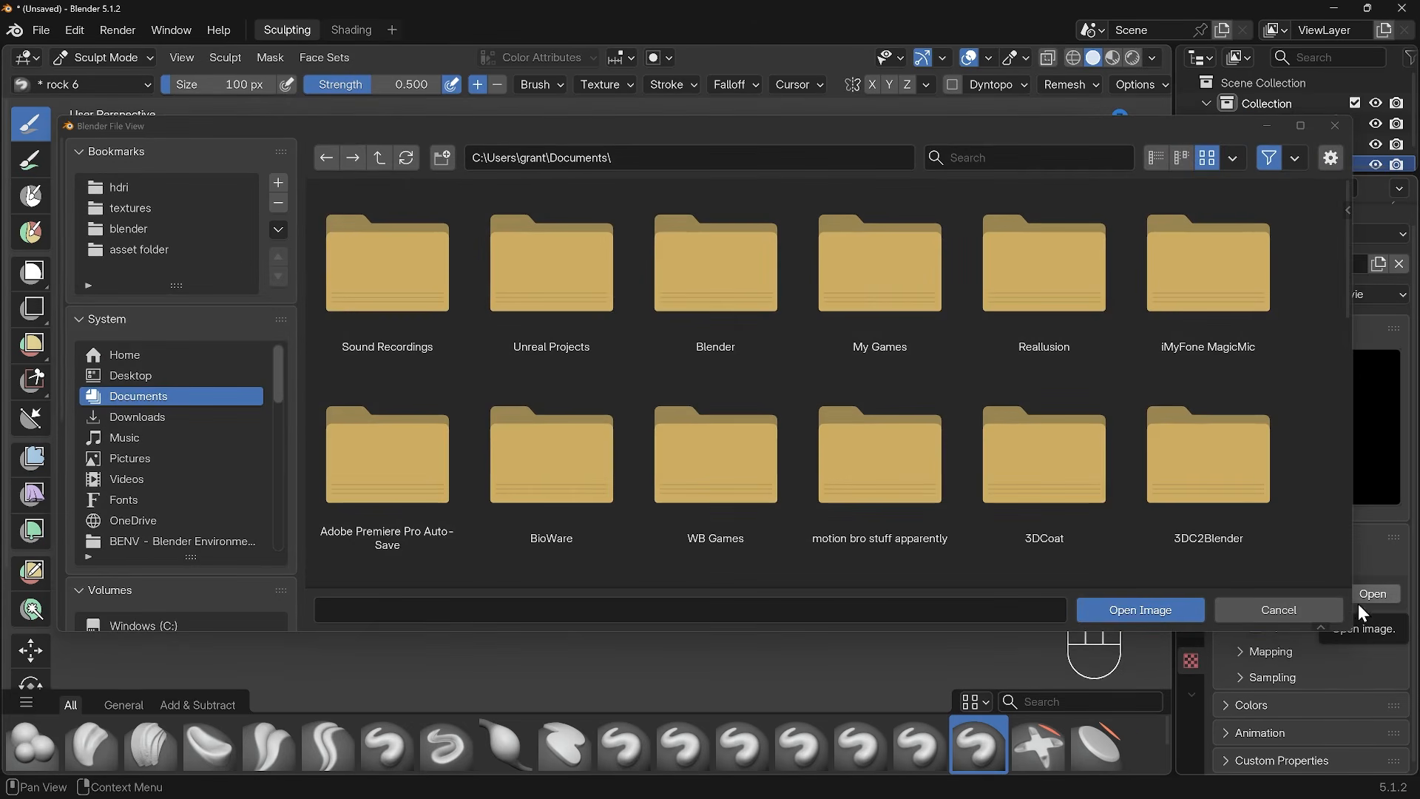
click(172, 208)
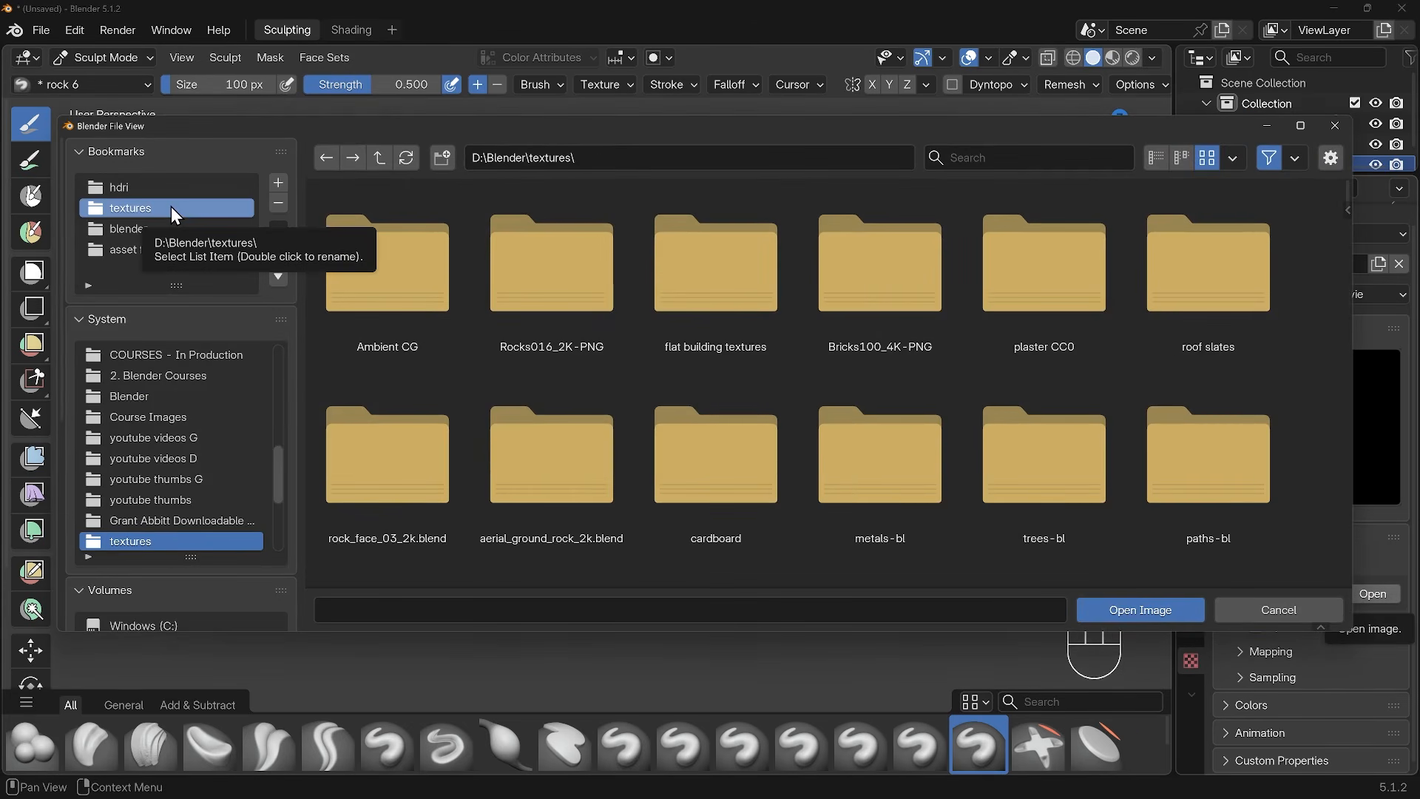
click(380, 158)
click(455, 444)
click(881, 452)
scroll(1000, 373, down, 3)
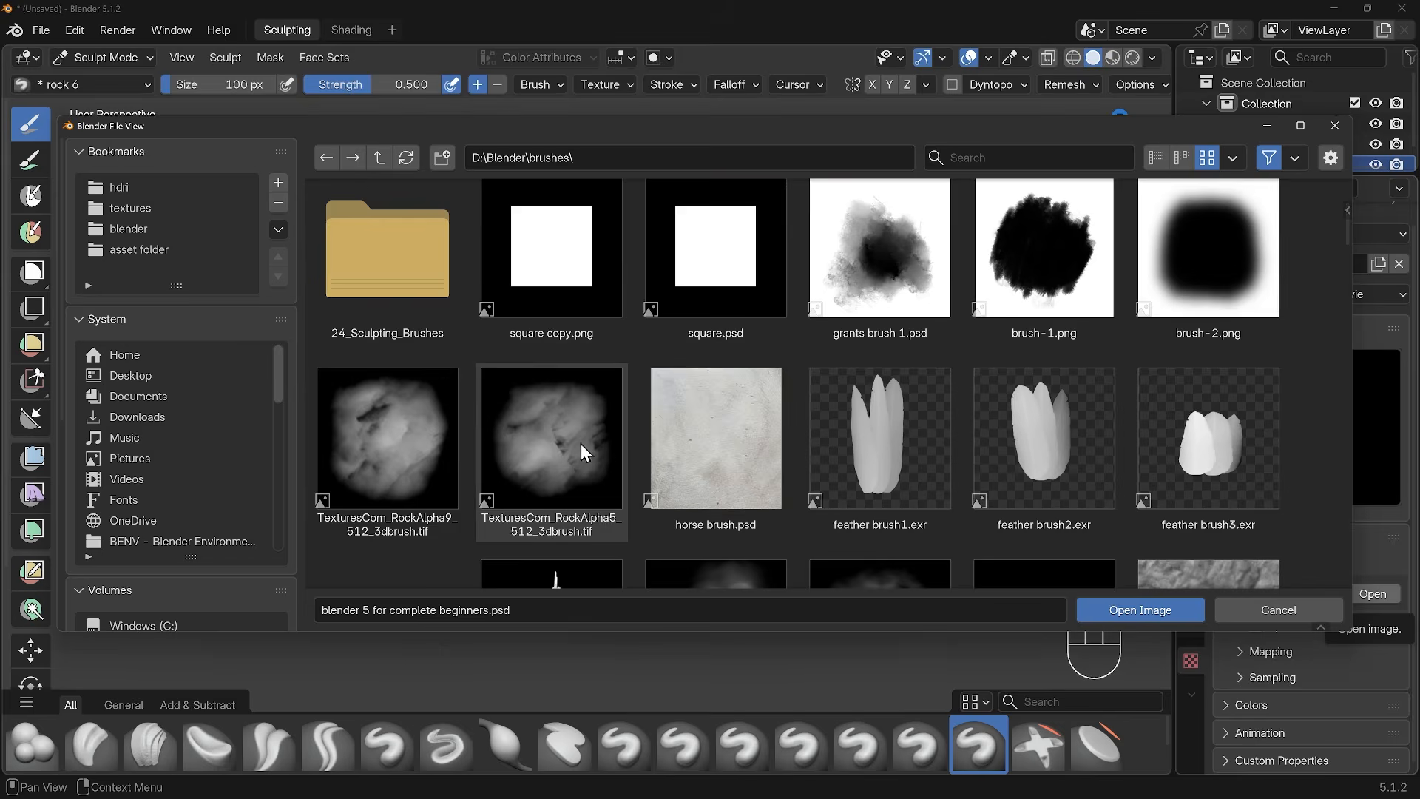
scroll(626, 433, down, 4)
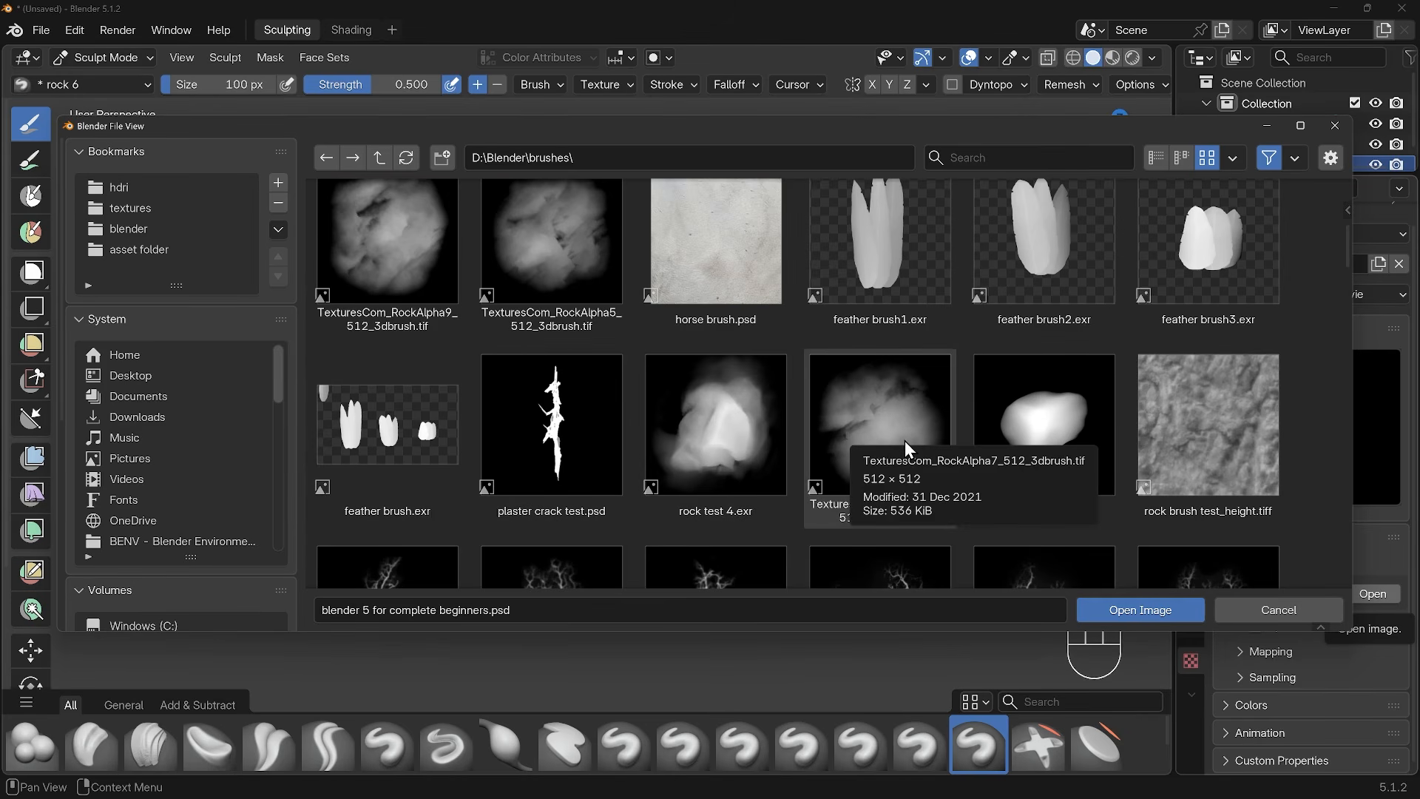
scroll(904, 441, down, 4)
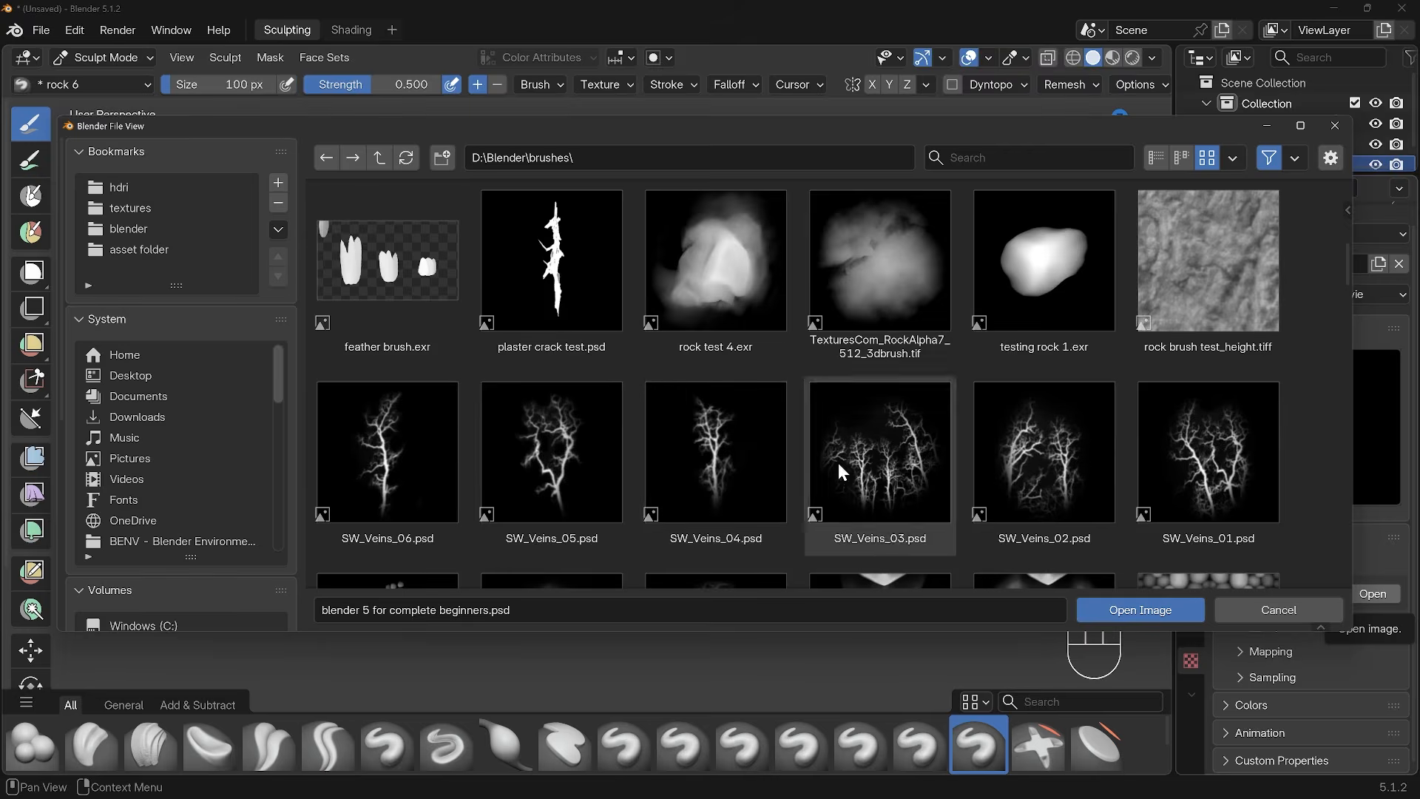
scroll(815, 446, down, 4)
scroll(814, 446, down, 2)
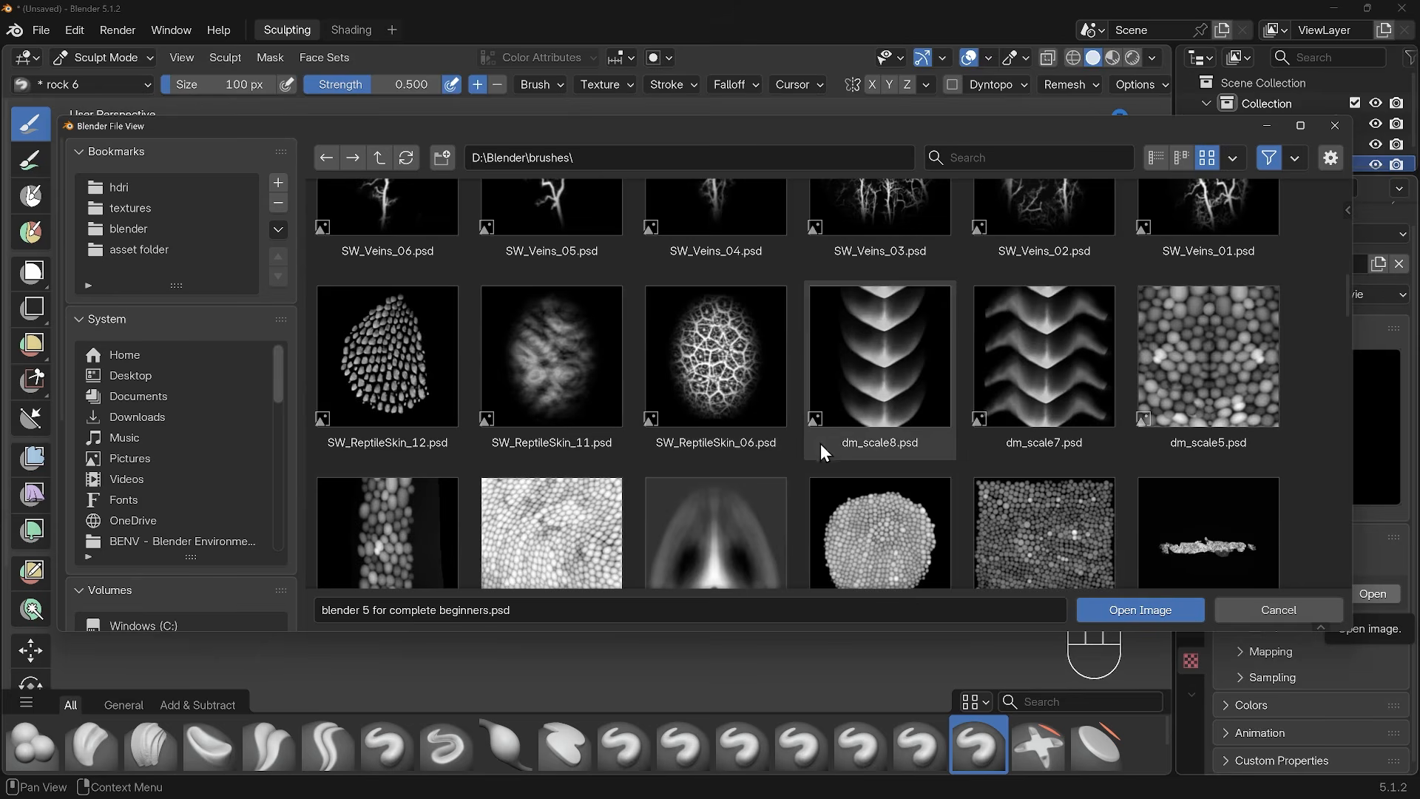
scroll(813, 446, down, 4)
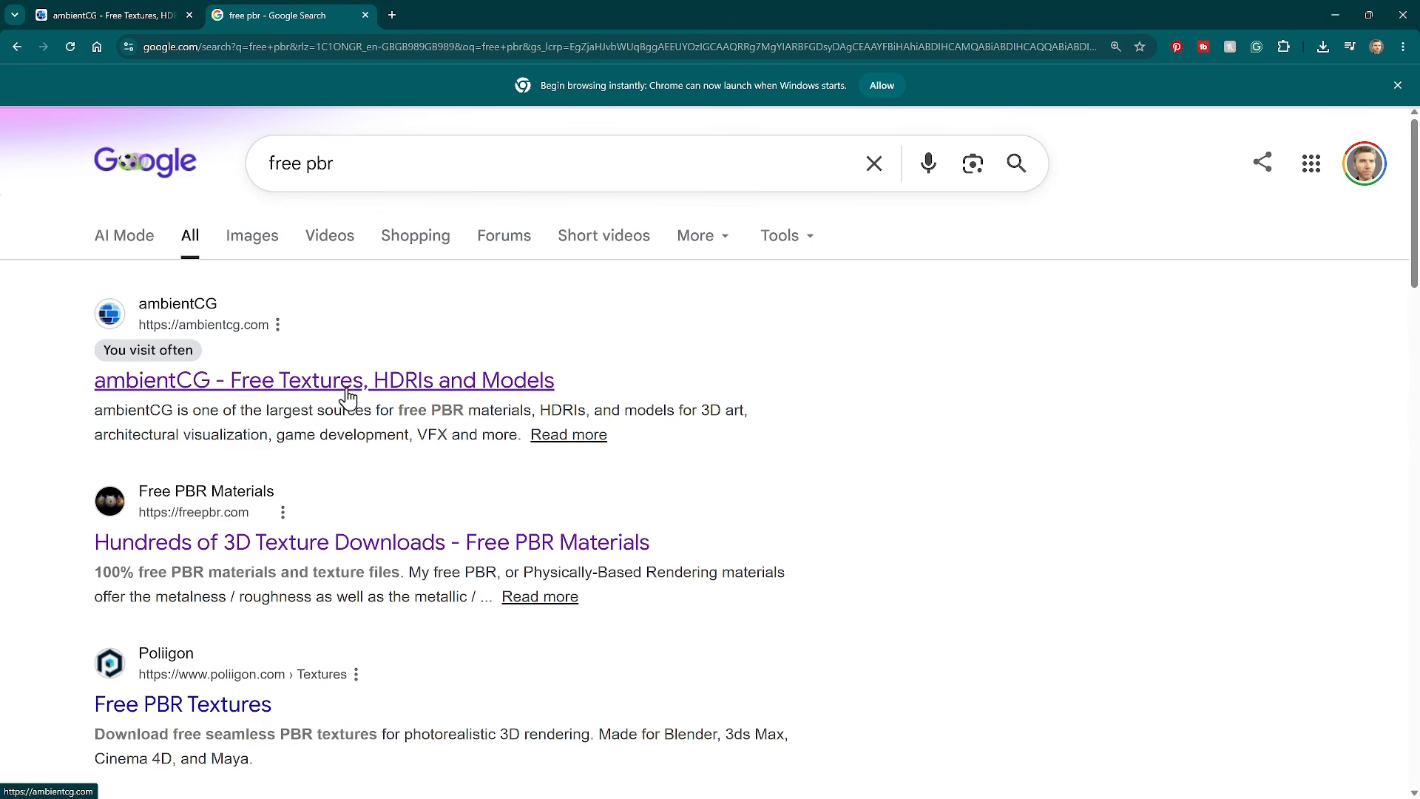
Open the ambientCG site from the free PBR results, search it for "rocks" and open a rough rock material
scroll(348, 408, down, 1)
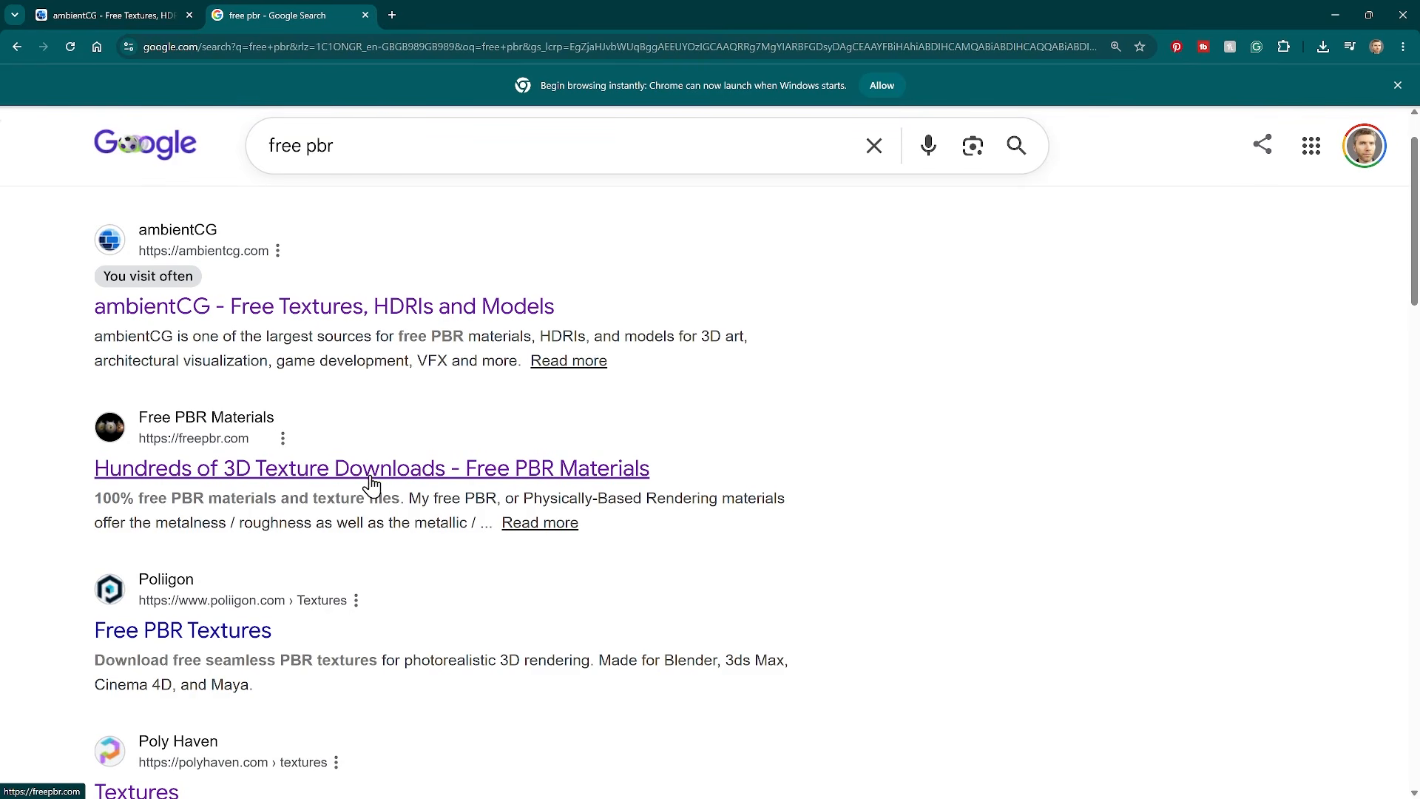
click(407, 306)
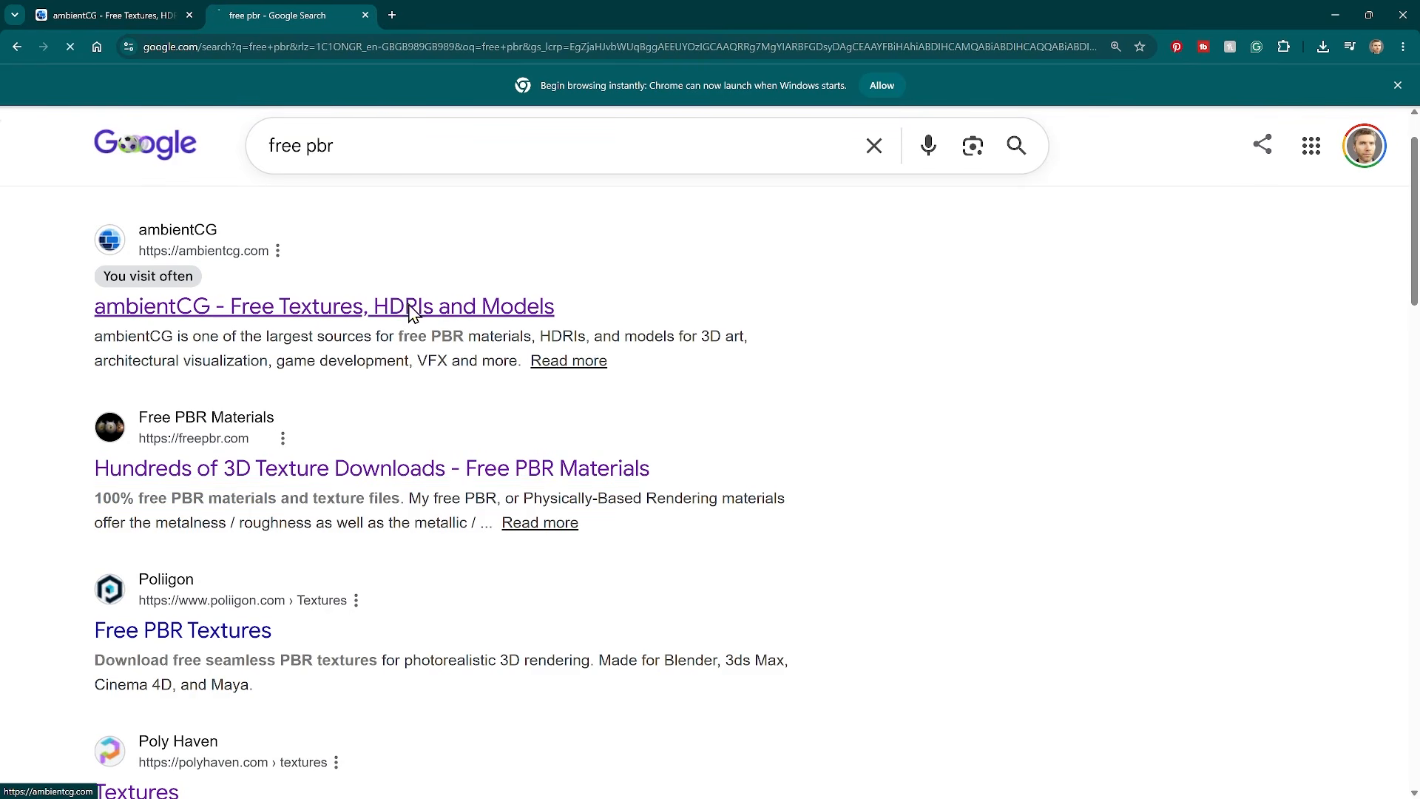
click(436, 450)
text(rocks)
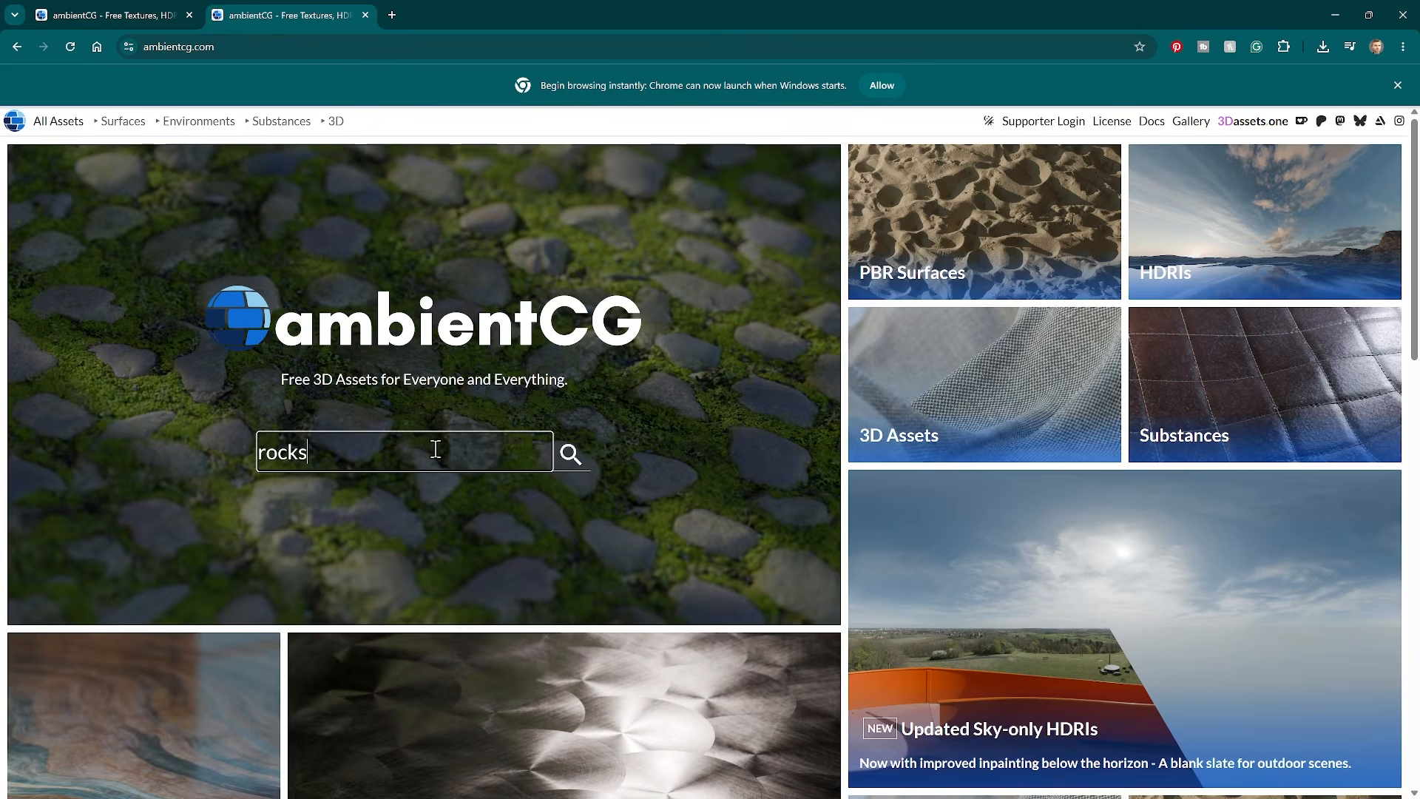
key(Return)
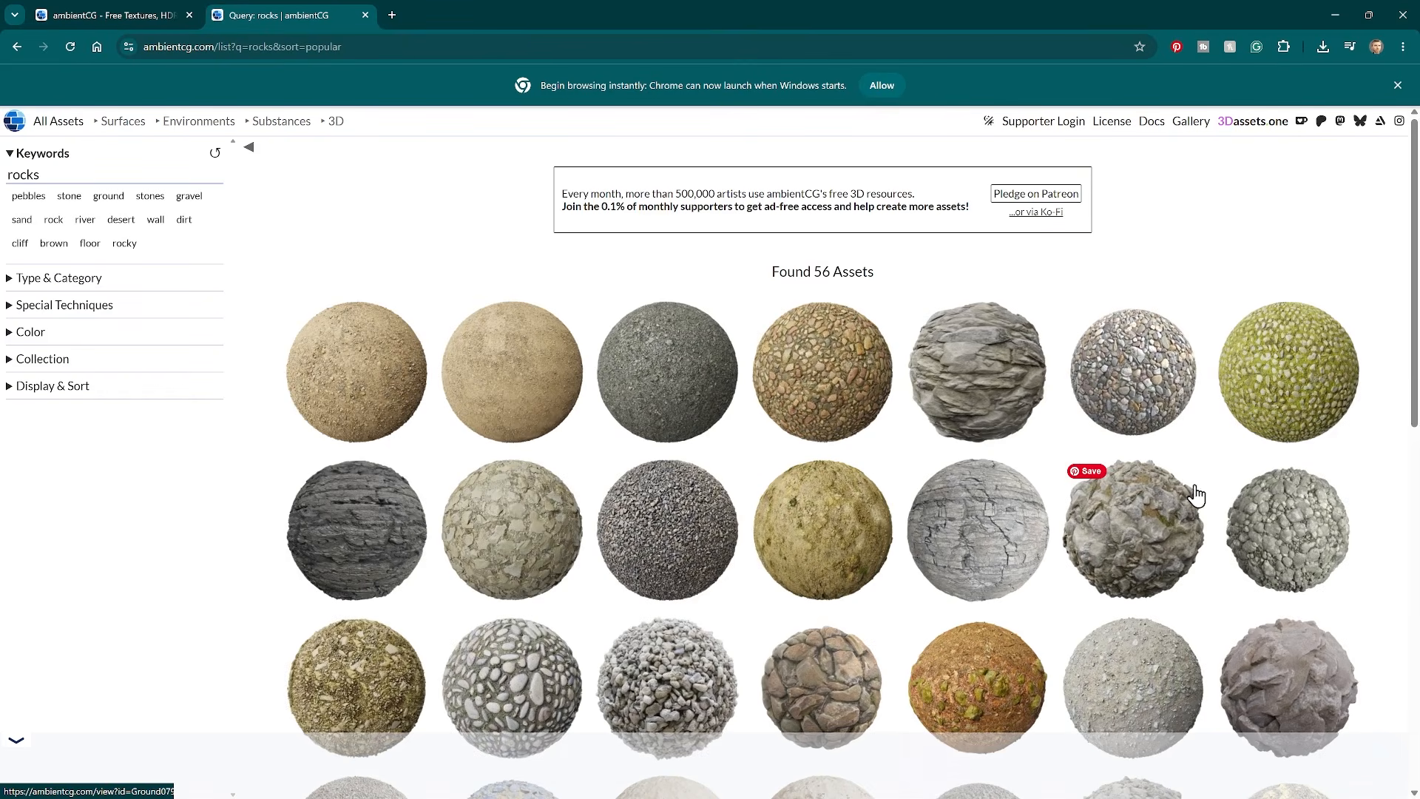
click(1146, 538)
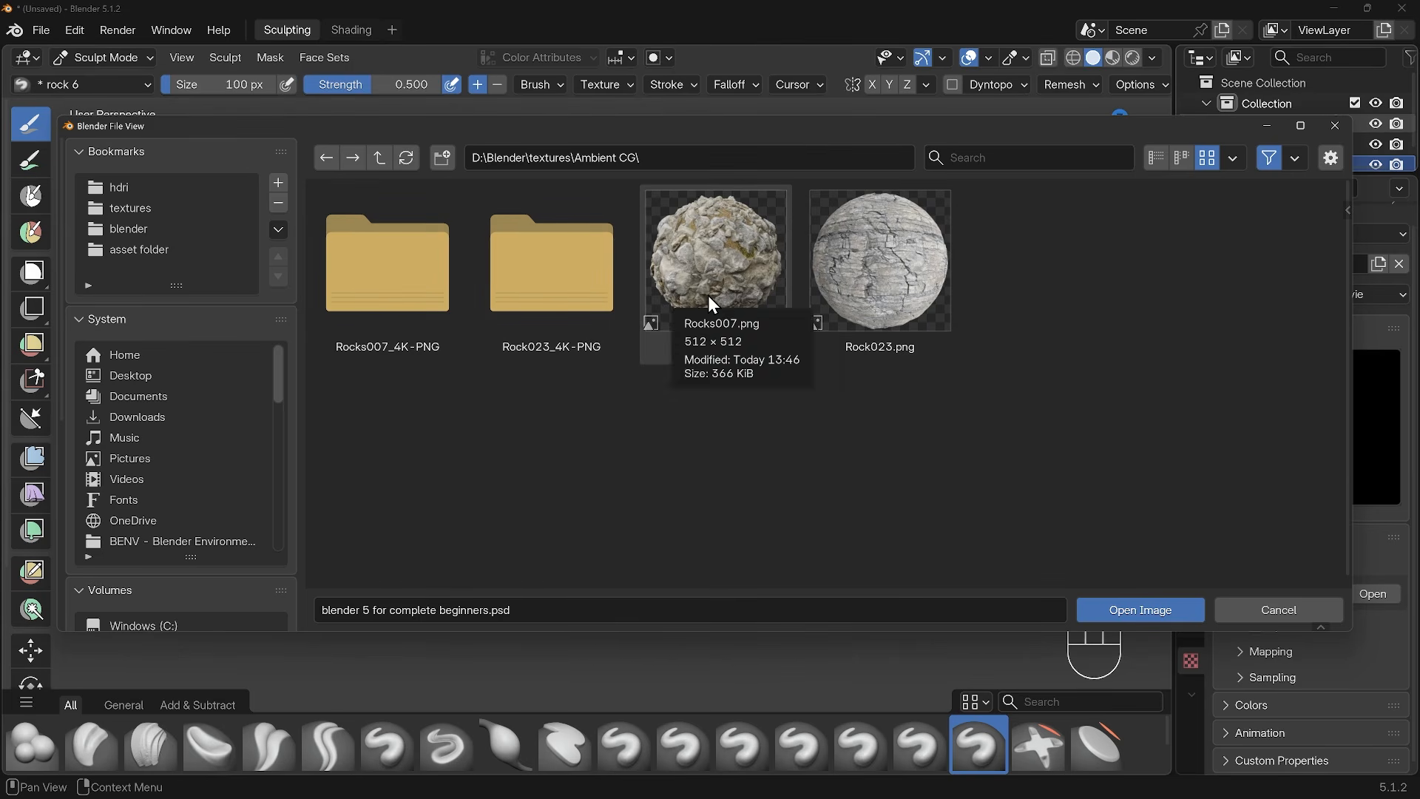
Switch to Blender and load Rocks007_4K-PNG_Displacement.png from the Rocks007_4K-PNG folder as the brush texture image
double_click(393, 282)
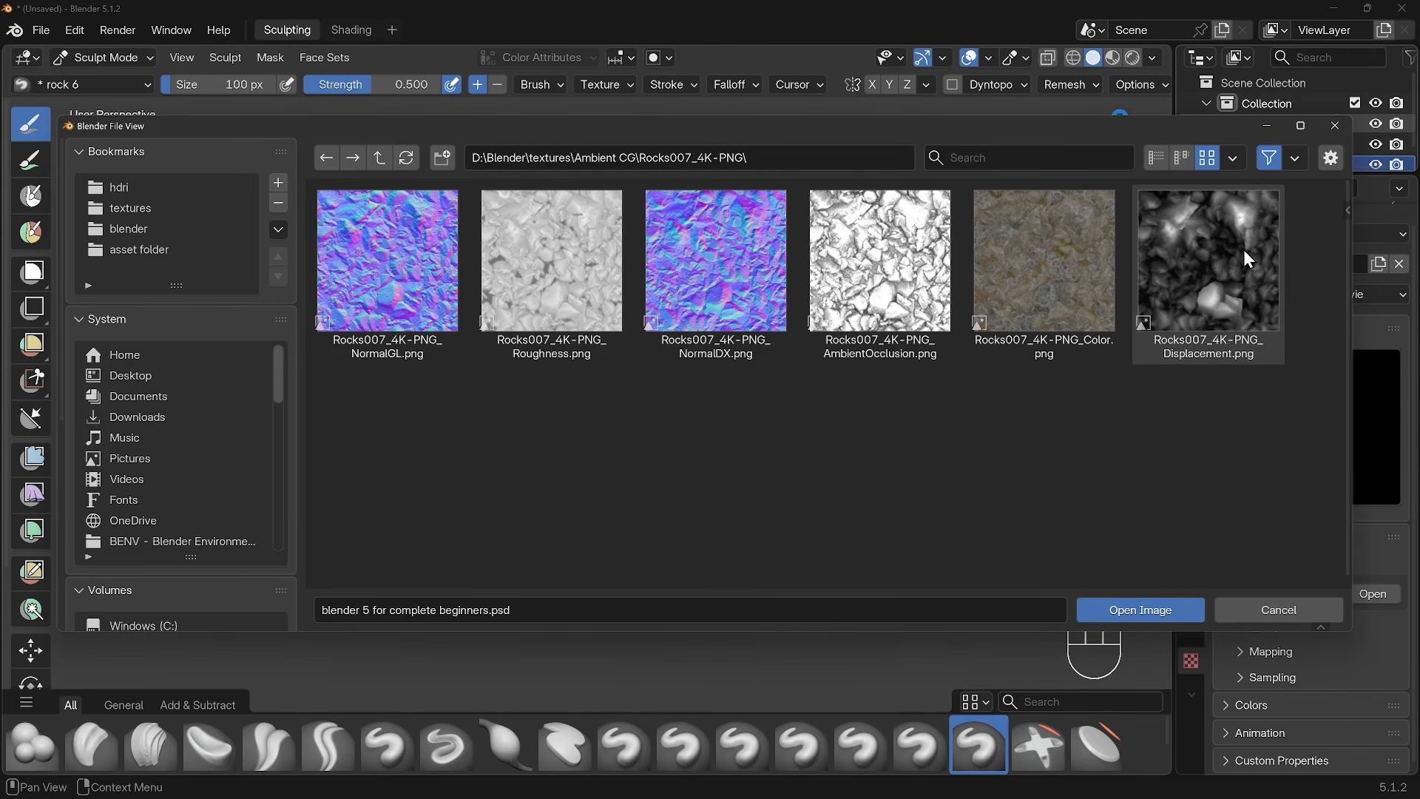
click(1208, 266)
click(1154, 611)
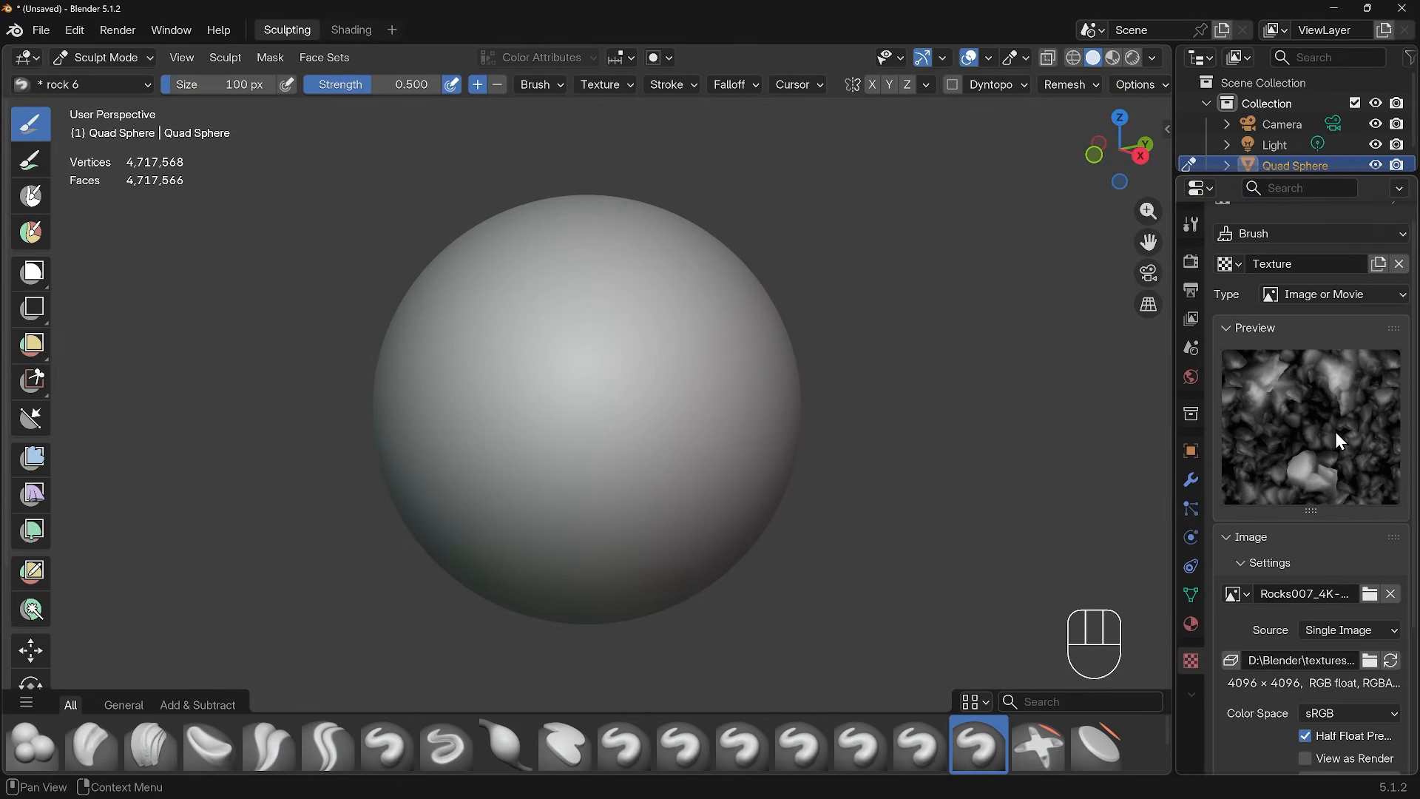
Show the rock 6 brush's texture settings, try a winding textured stroke down the front of the sphere and undo it
click(1189, 224)
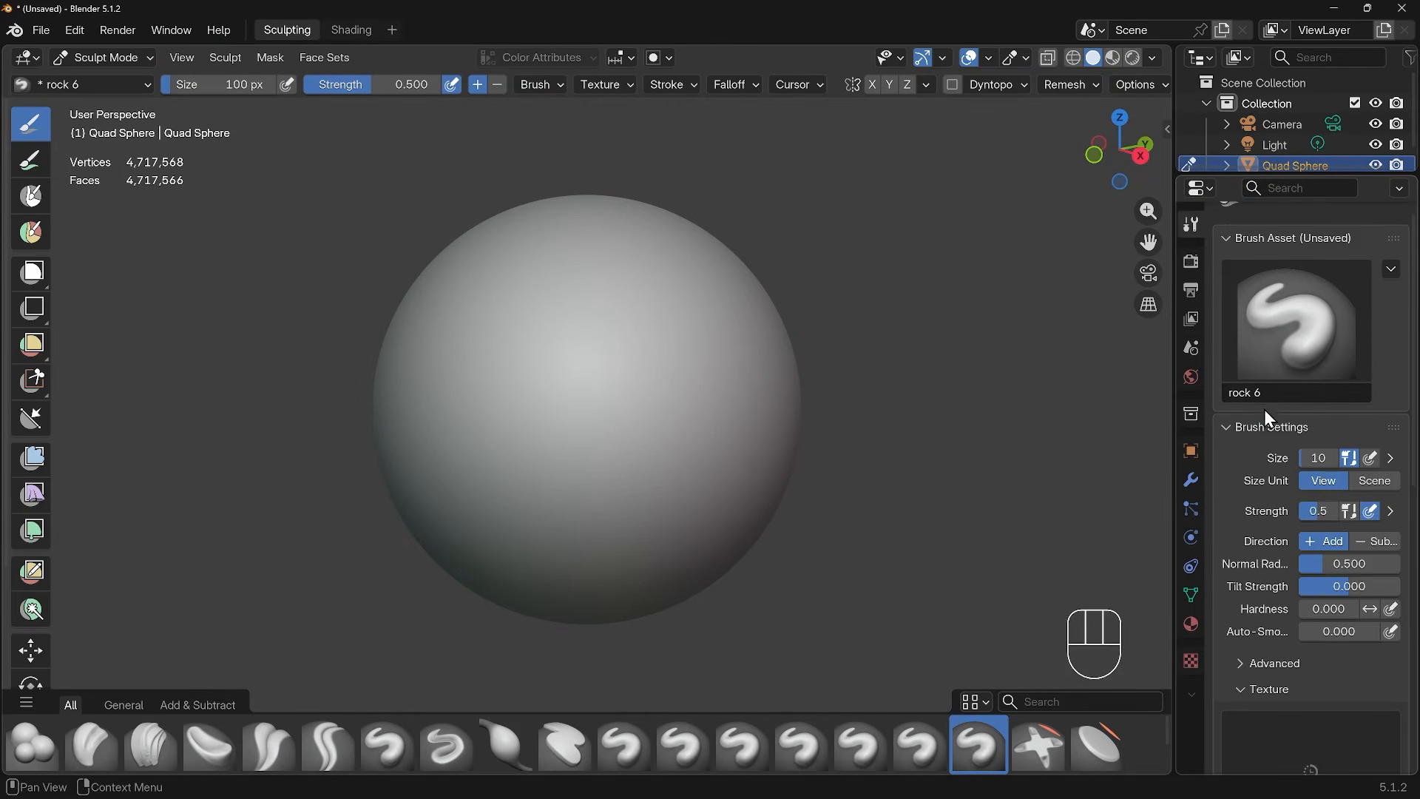
scroll(1258, 472, down, 7)
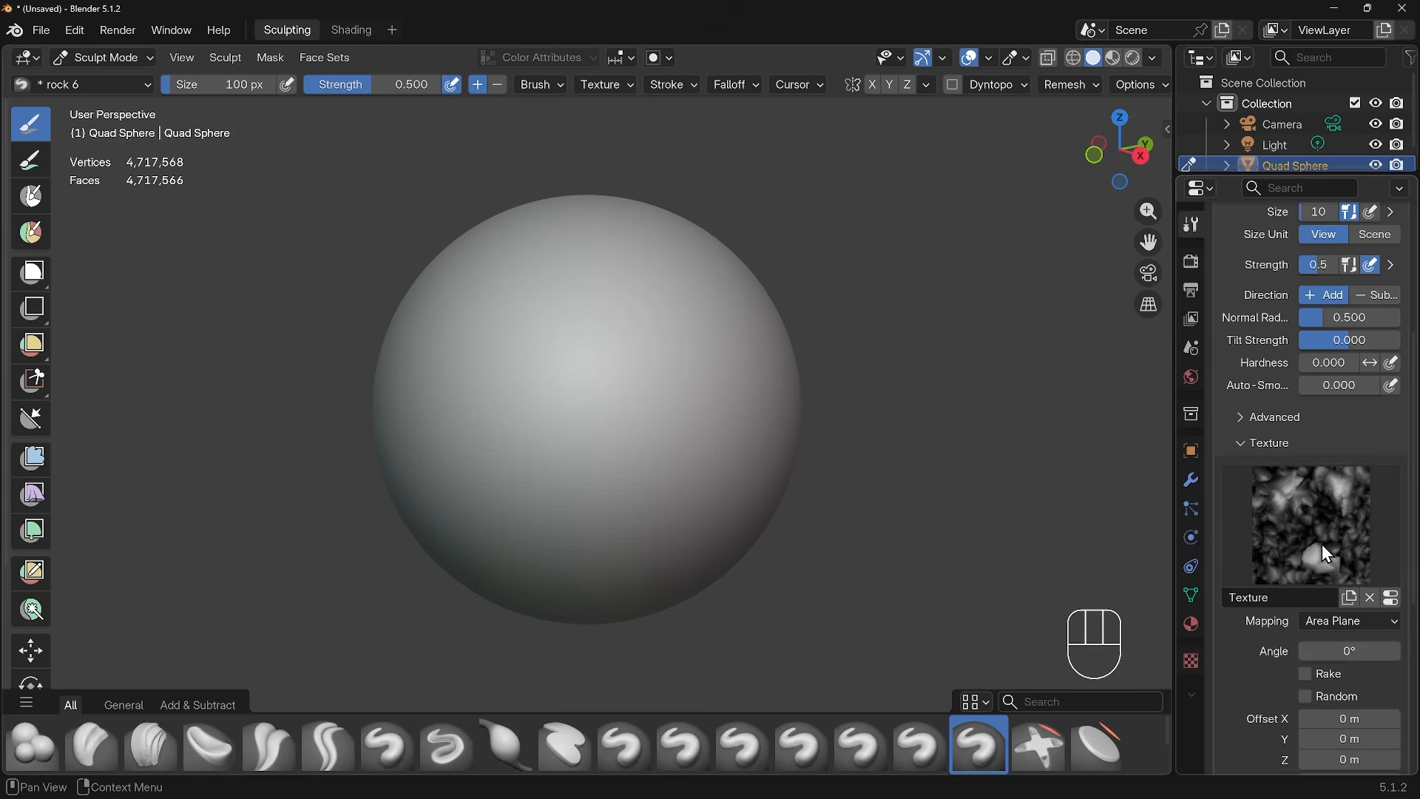
mouse_move(651, 429)
mouse_down()
mouse_move(608, 362)
mouse_move(545, 367)
mouse_move(553, 449)
mouse_move(688, 518)
mouse_move(573, 546)
mouse_up()
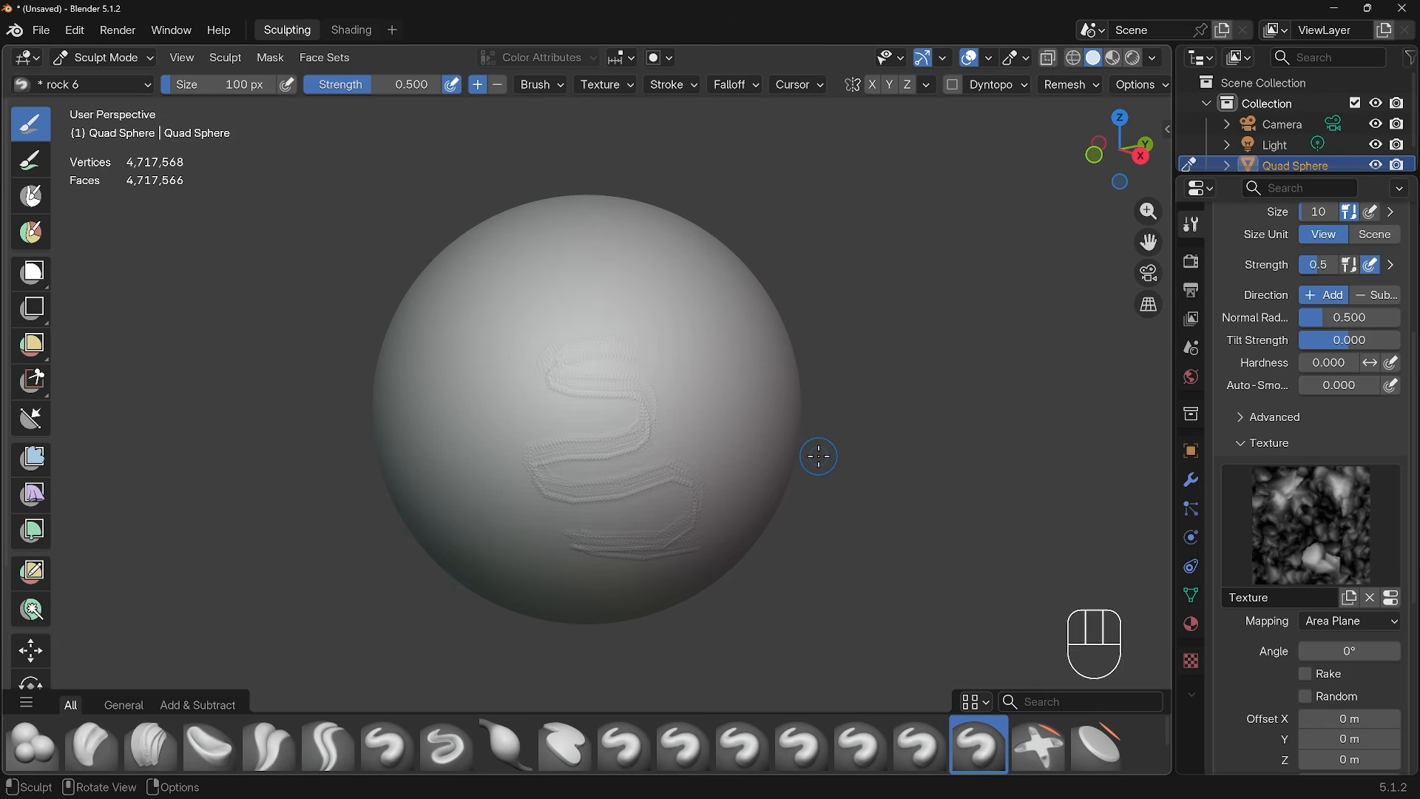
key(ctrl)
key(ctrl+z)
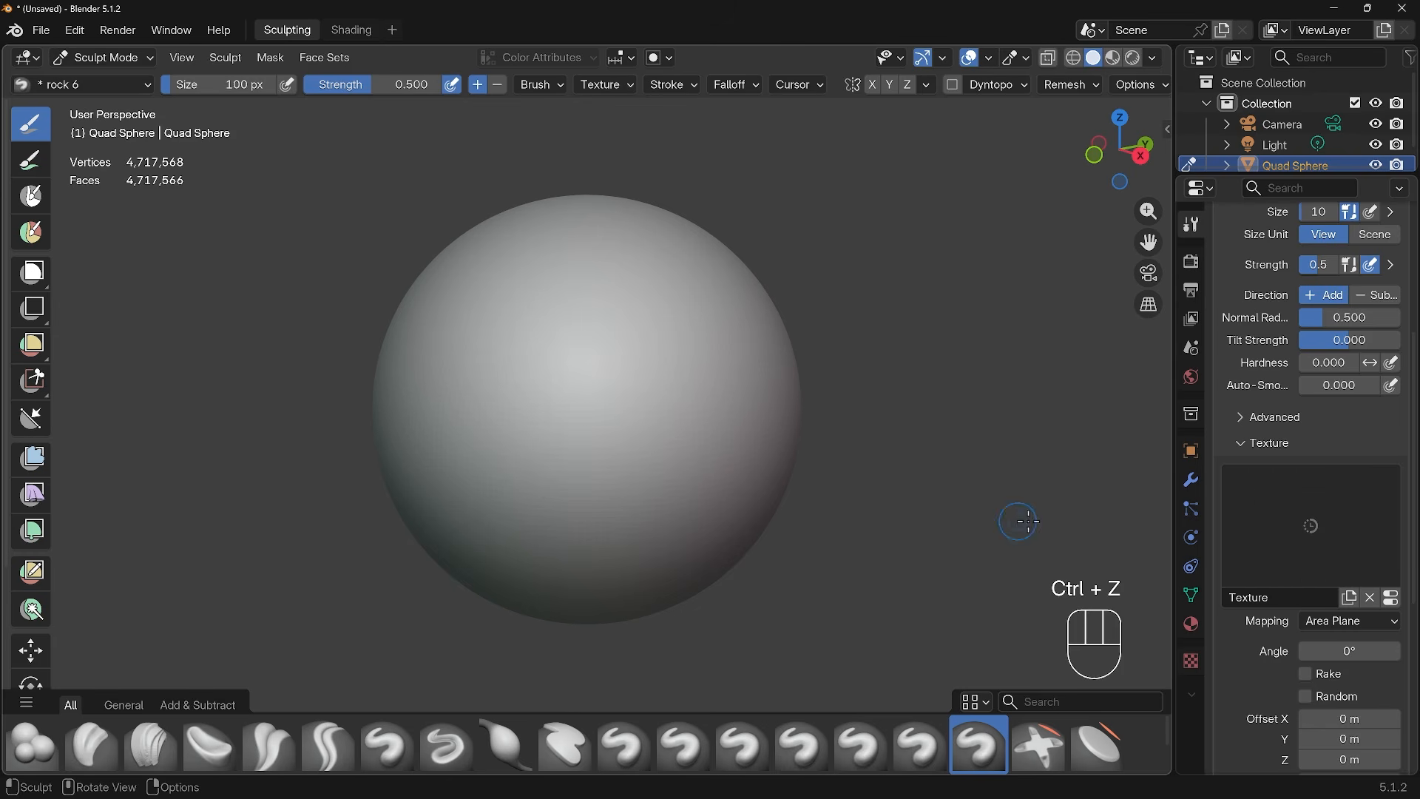
Expand the rock 6 brush's stroke settings, widen the properties area and set the stroke method to Anchored
scroll(1288, 560, down, 6)
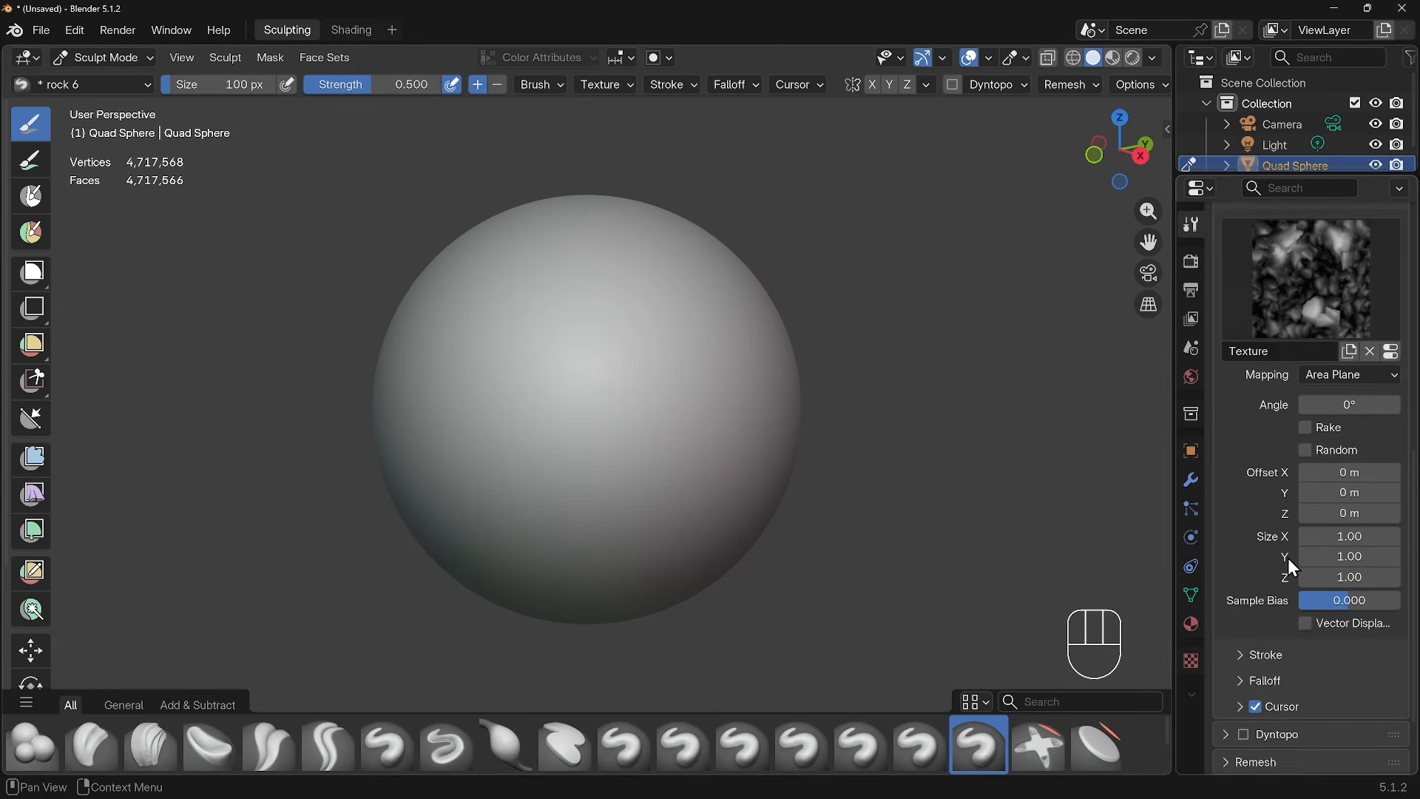
click(1240, 617)
scroll(1295, 597, down, 3)
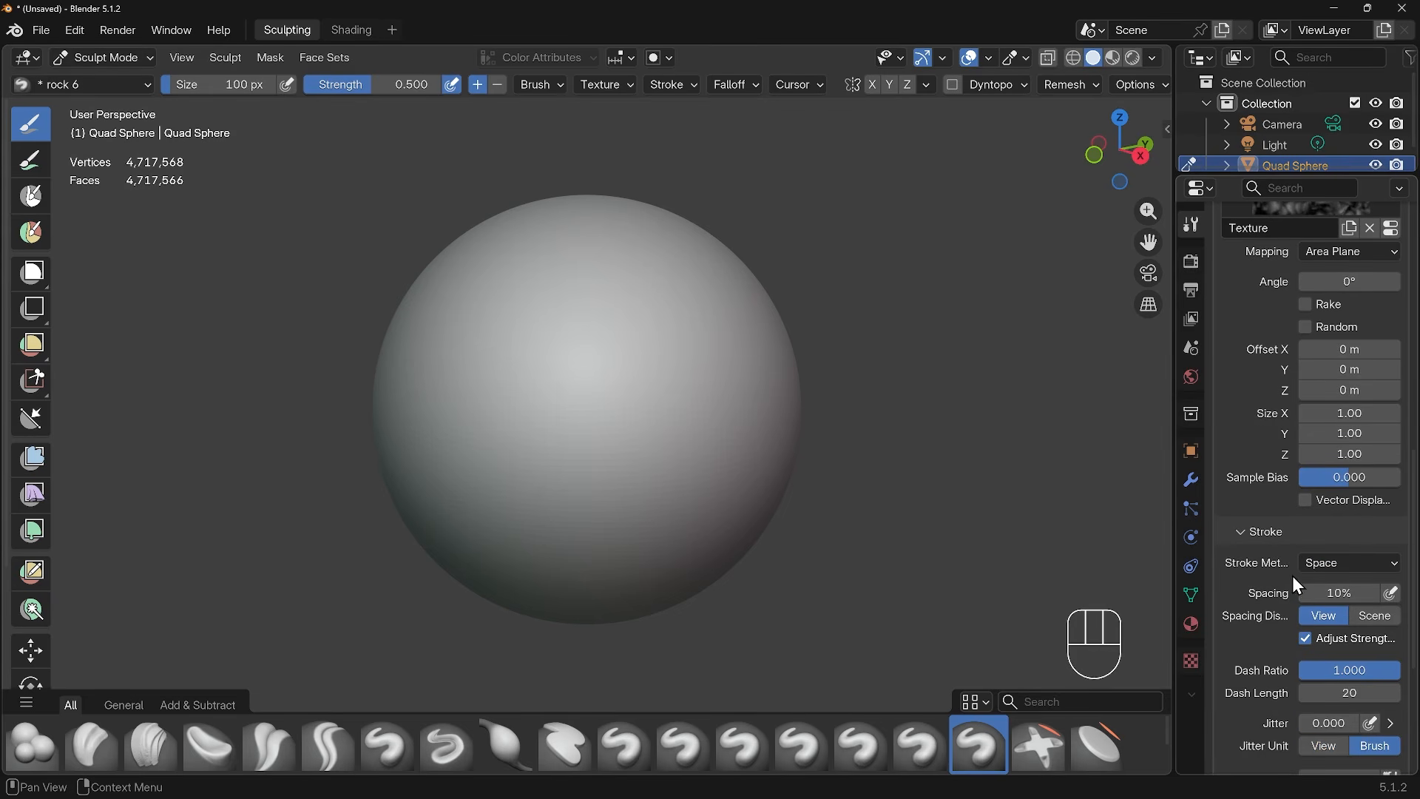
drag(1177, 562, 1114, 565)
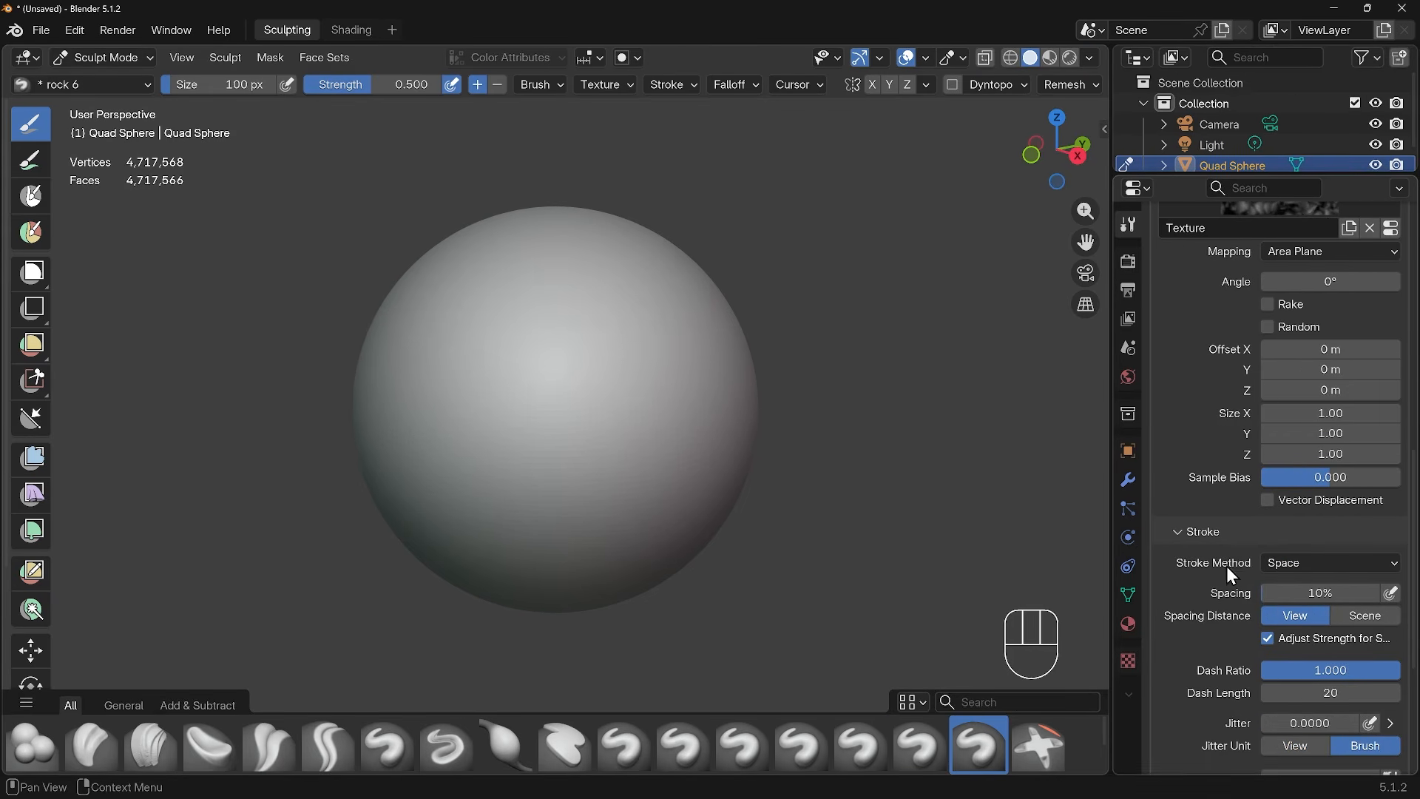
click(1303, 568)
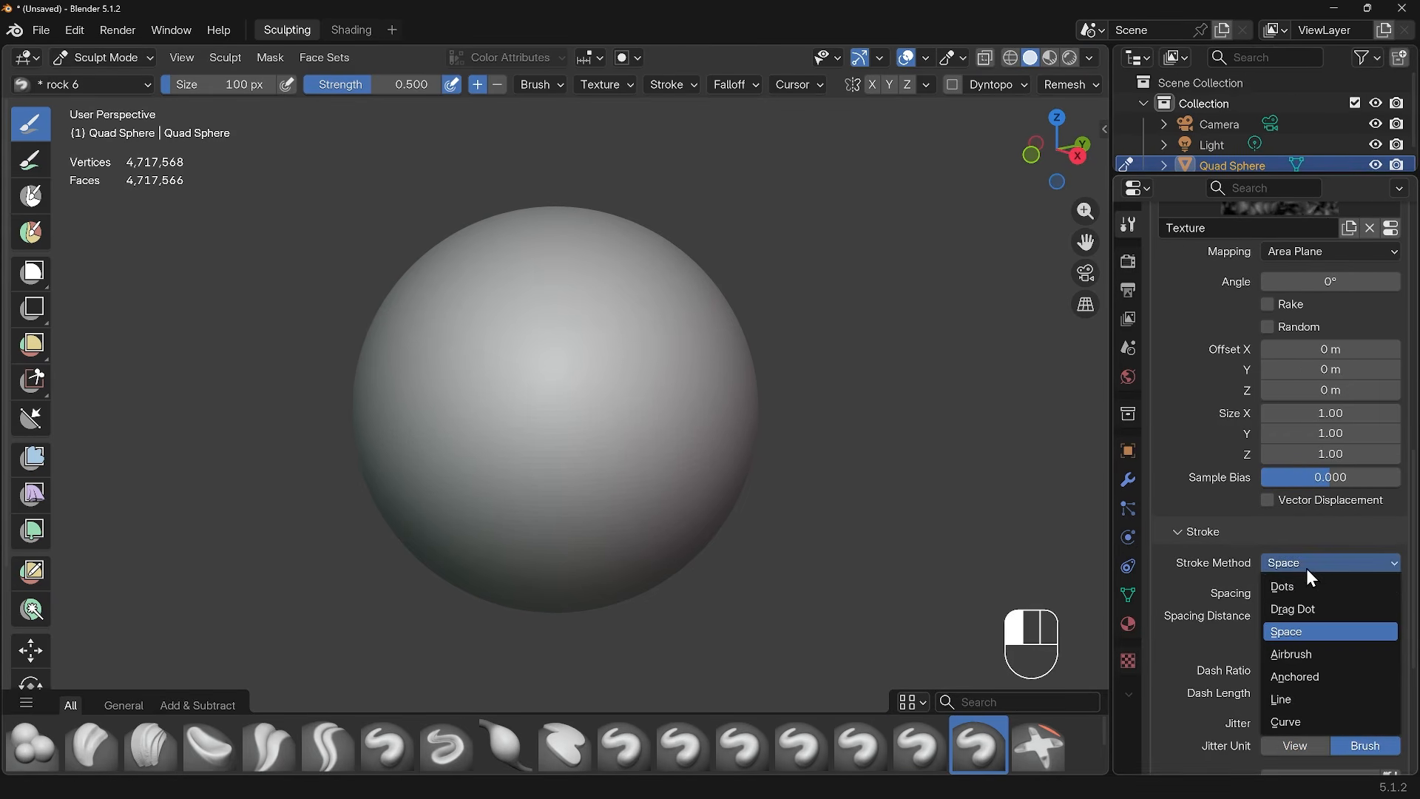
click(1311, 677)
Stamp several large, overlapping anchored rock textures around the sphere with the rock 6 brush
drag(594, 409, 733, 517)
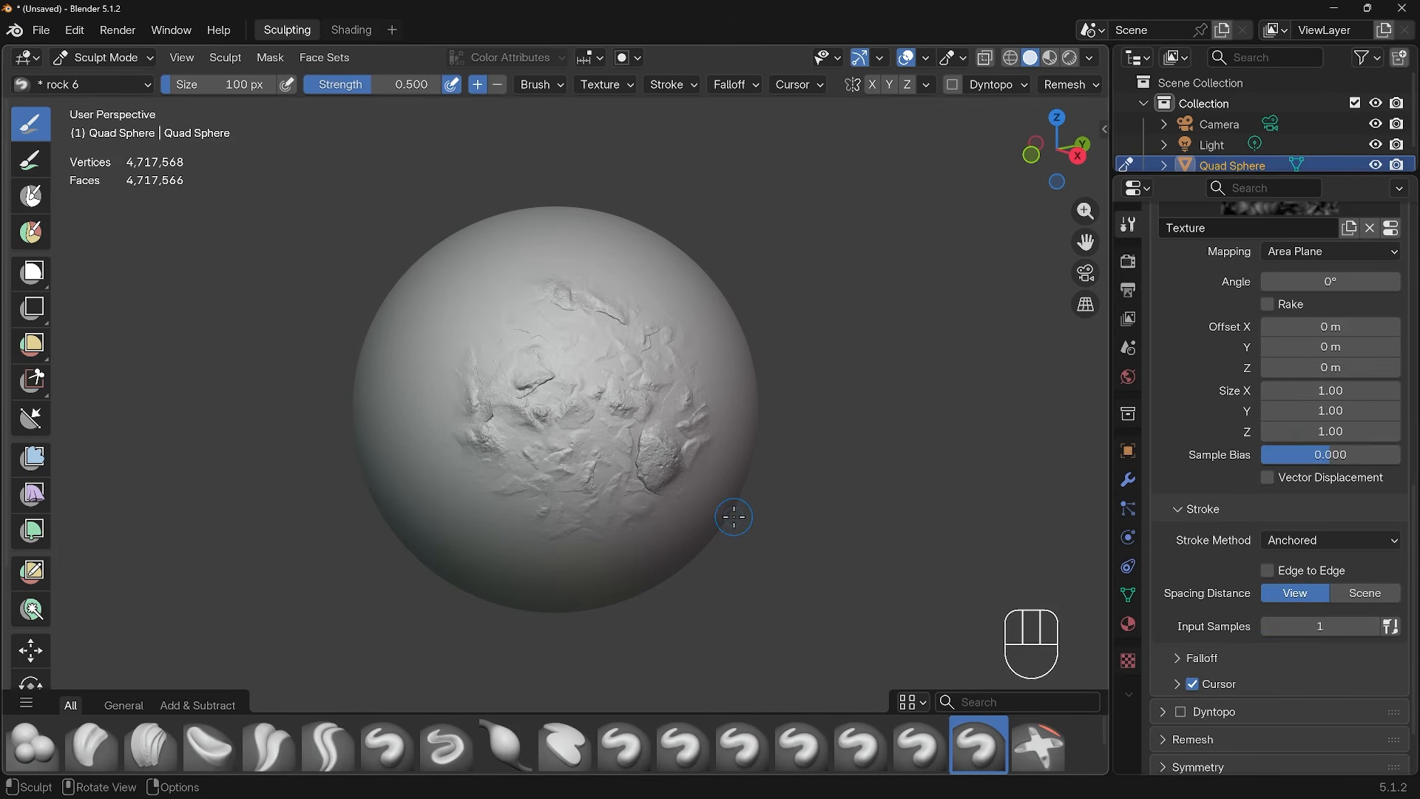
middle_drag(577, 533, 632, 492)
drag(522, 465, 618, 574)
middle_drag(694, 543, 619, 463)
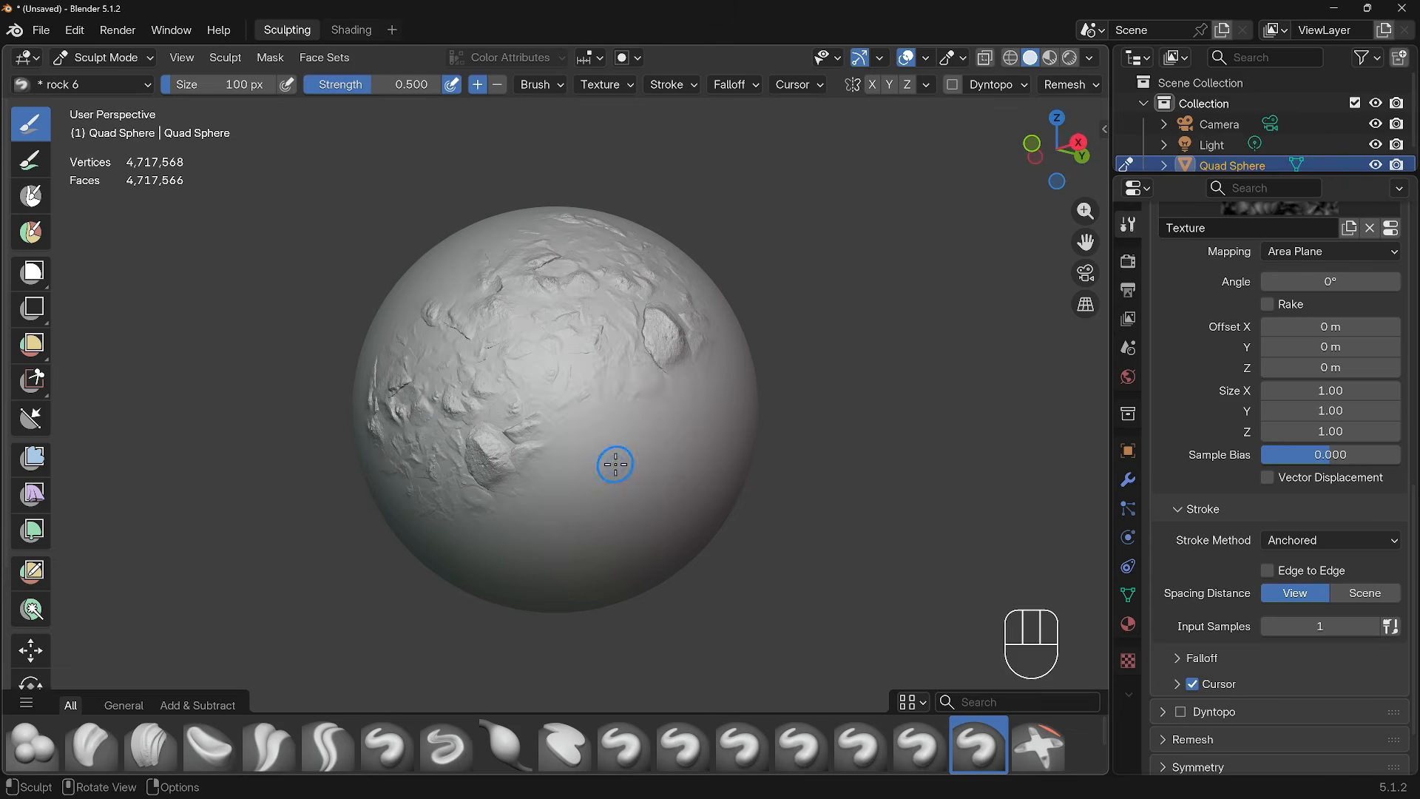
drag(618, 463, 561, 584)
middle_drag(696, 548, 710, 462)
mouse_move(510, 470)
mouse_down()
mouse_move(554, 502)
mouse_move(586, 580)
mouse_up()
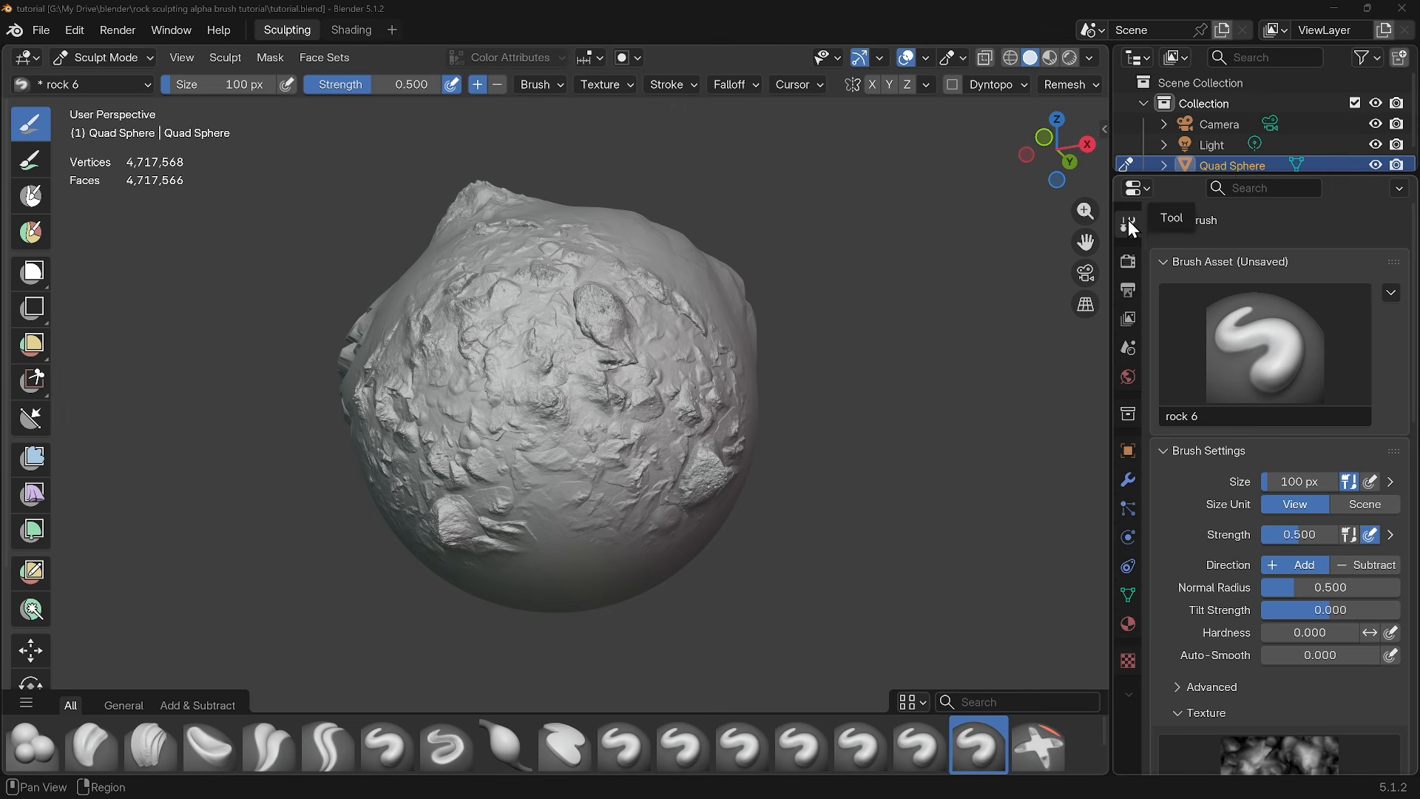
Open the rock 6 brush asset's options for editing its preview image
click(1391, 293)
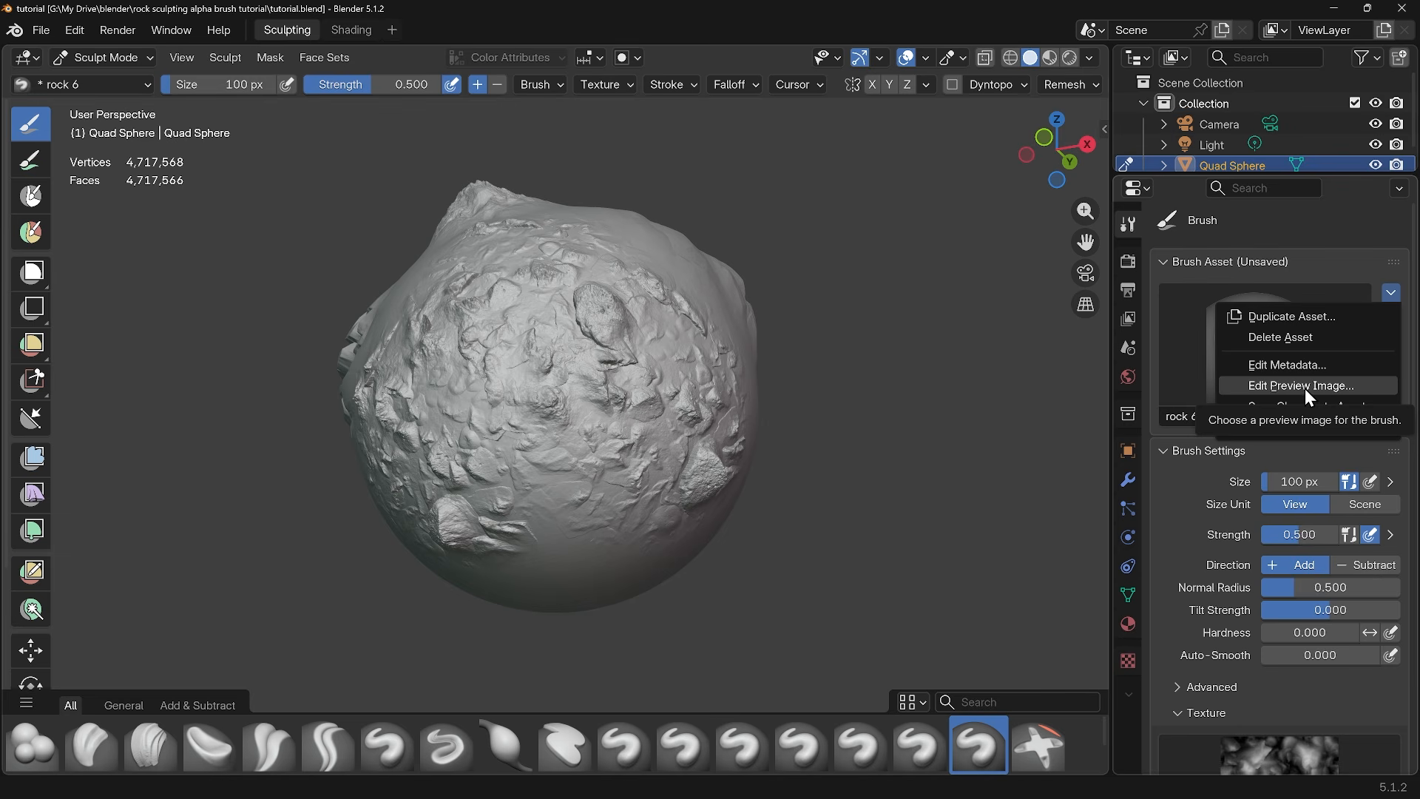
click(1326, 456)
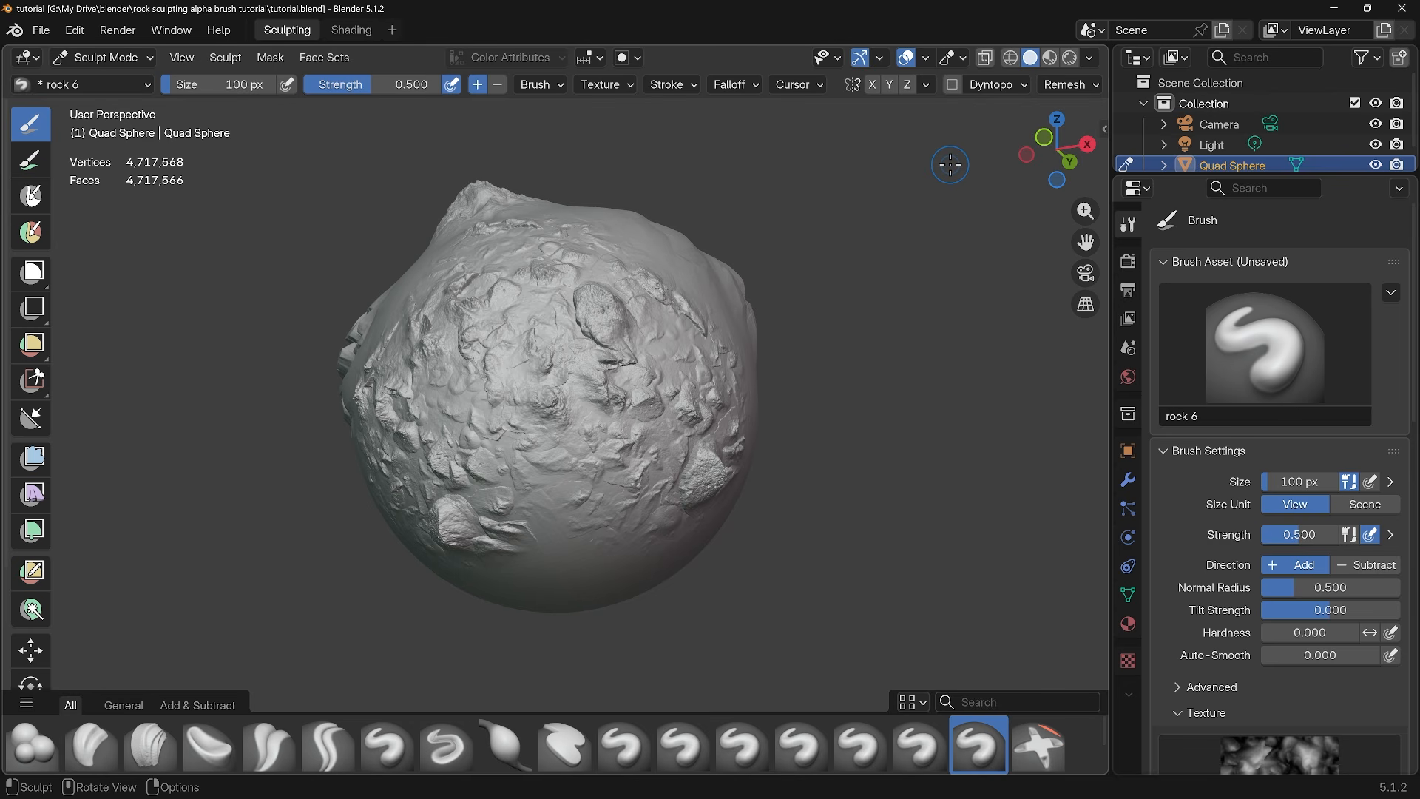